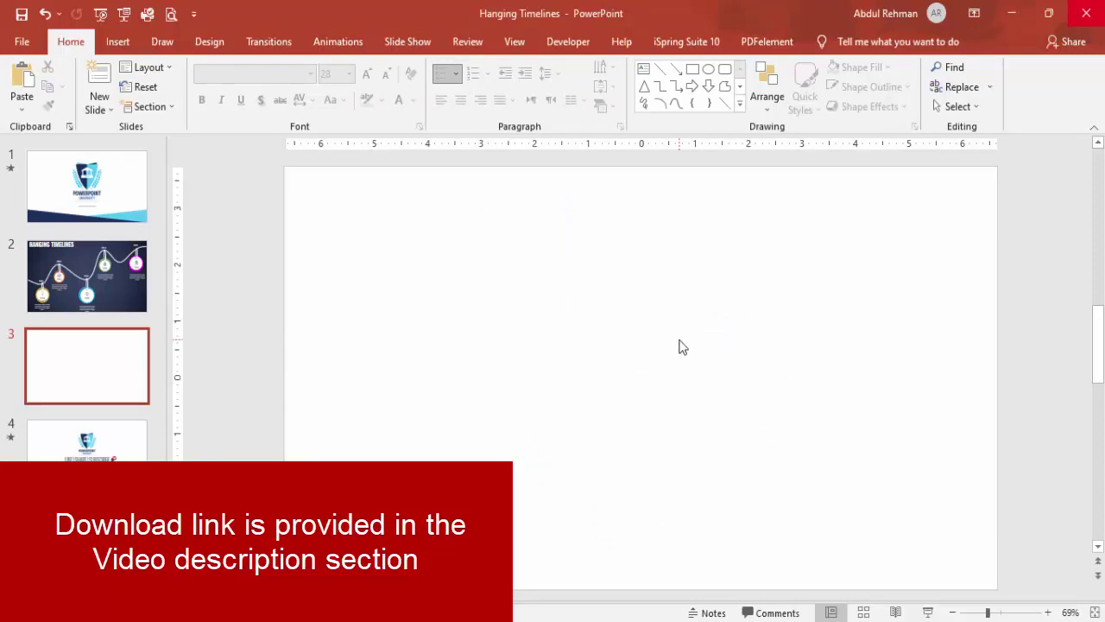
Step: Give slide 3's background a dark blue Radial gradient fill with the From Center direction
right_click(678, 347)
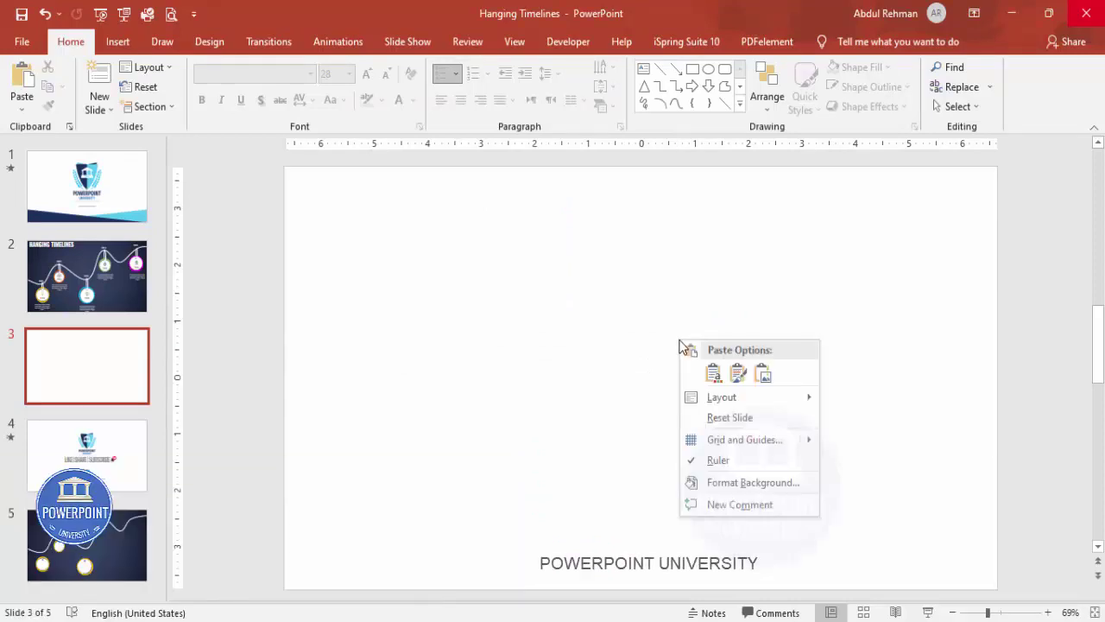
left_click(756, 481)
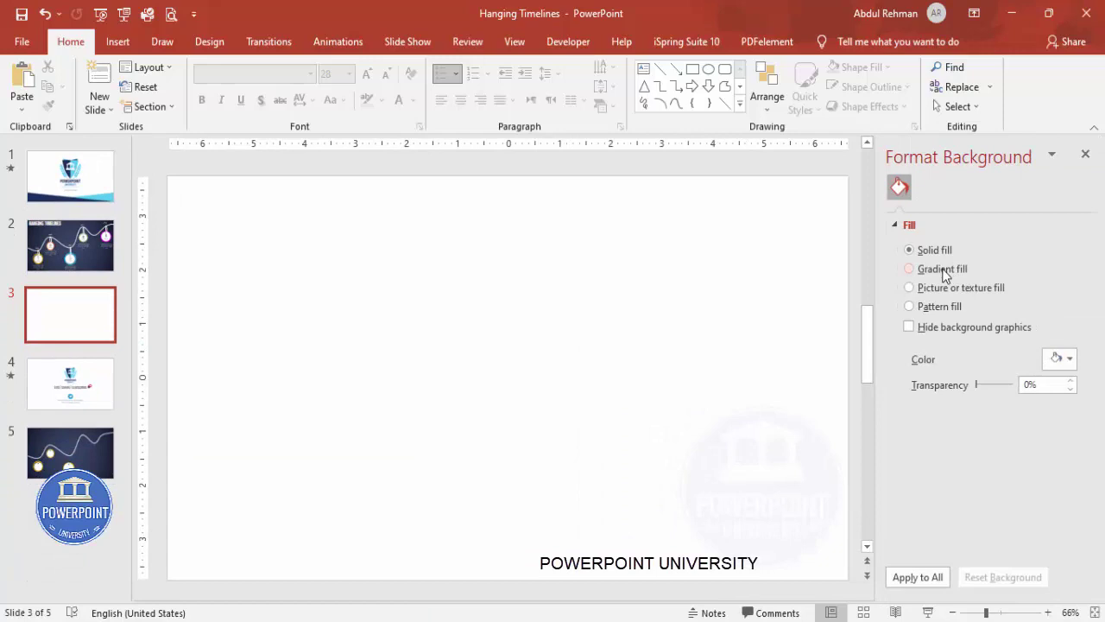
left_click(942, 271)
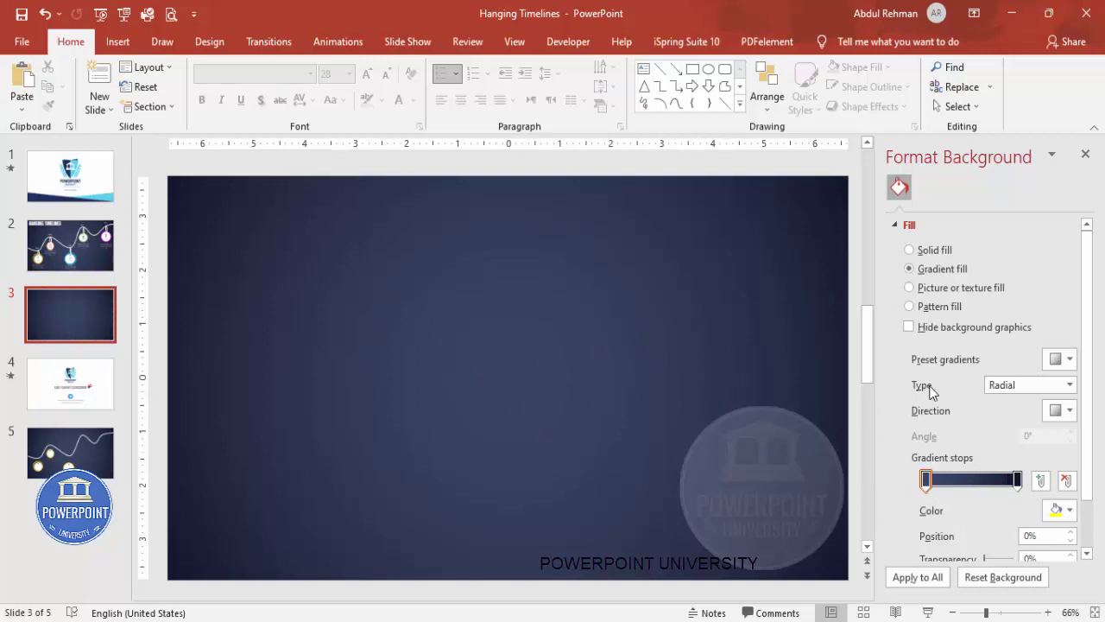
left_click(1018, 386)
left_click(1006, 419)
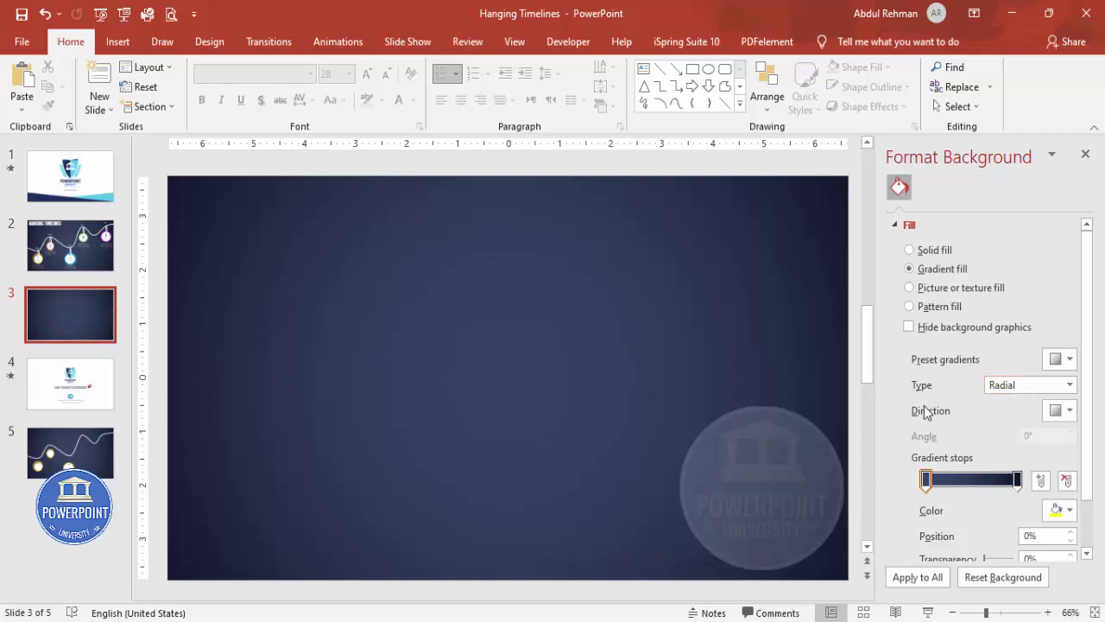
left_click(1060, 411)
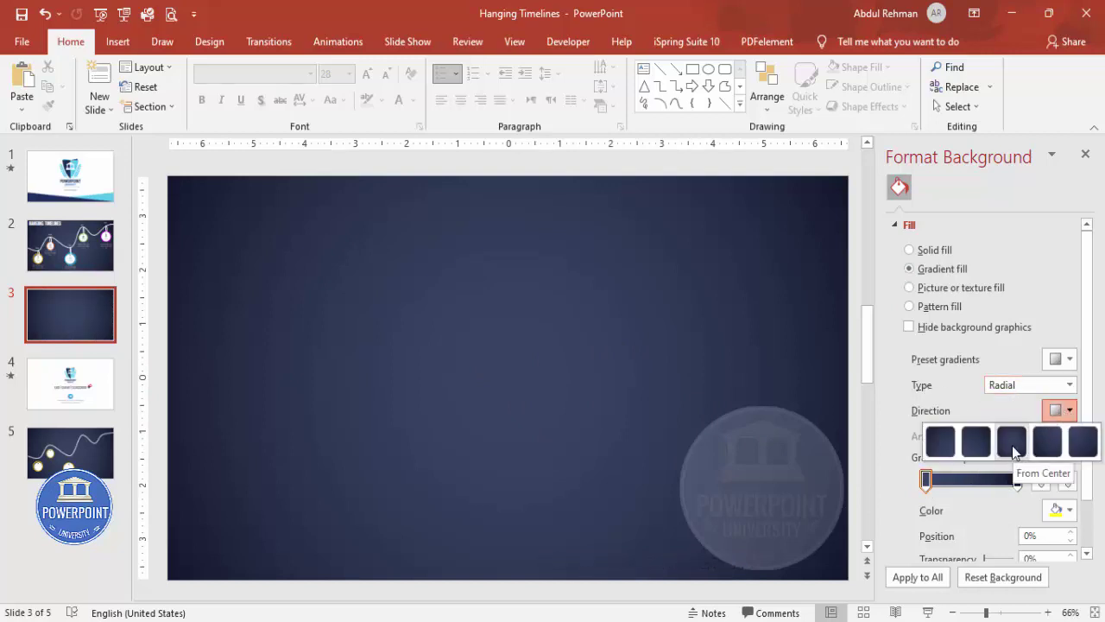
left_click(725, 414)
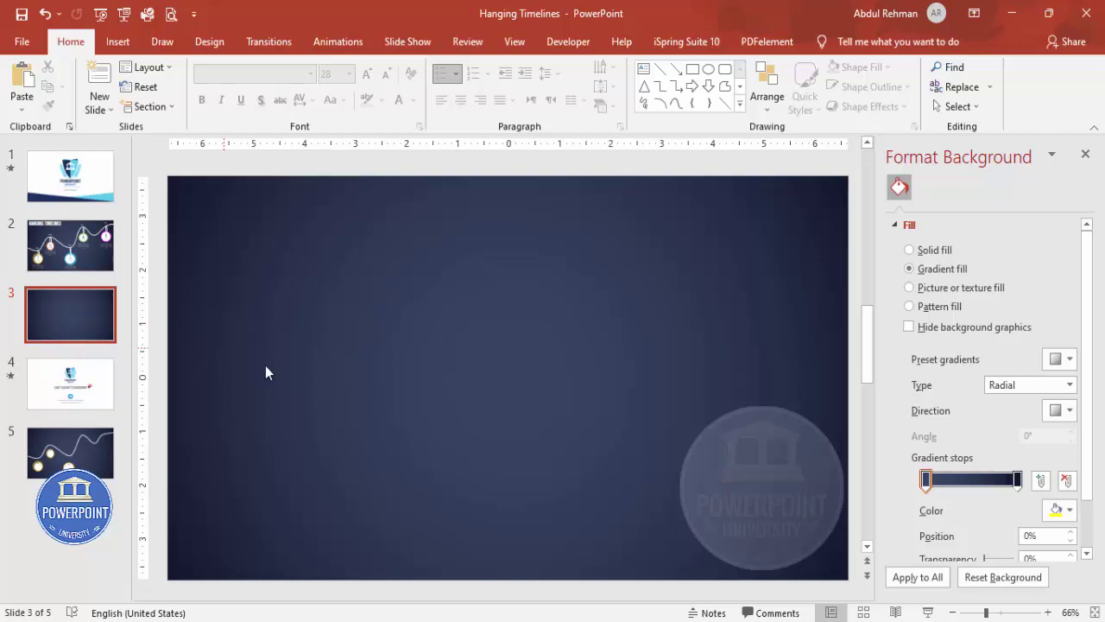
Step: Draw a wavy Curve shape from the slide's left edge to the top right and outline it white
left_click(113, 49)
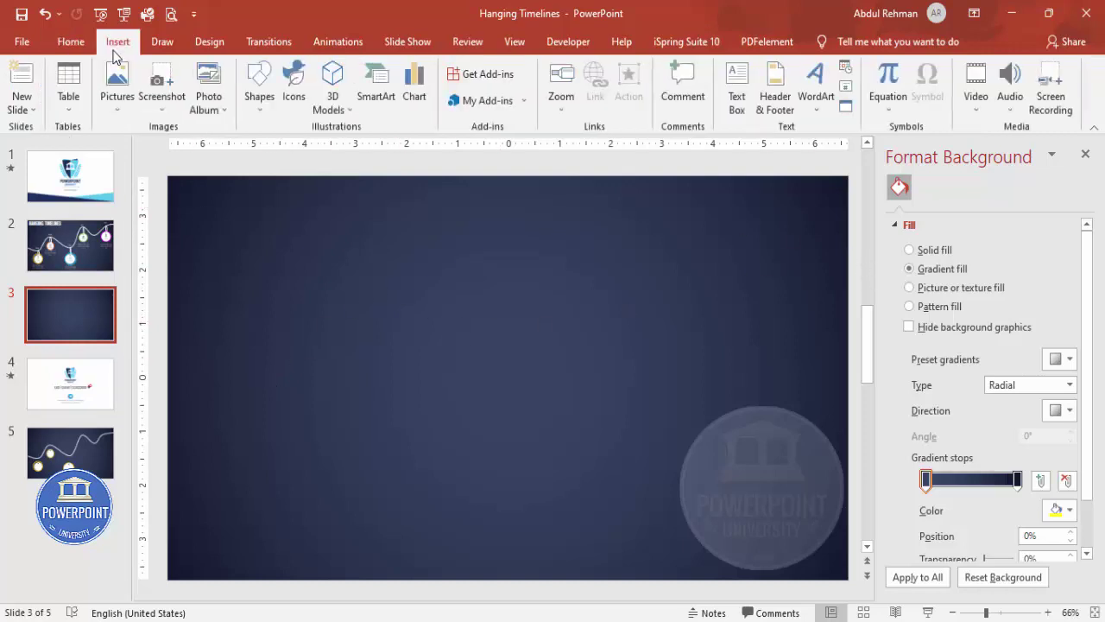
left_click(262, 108)
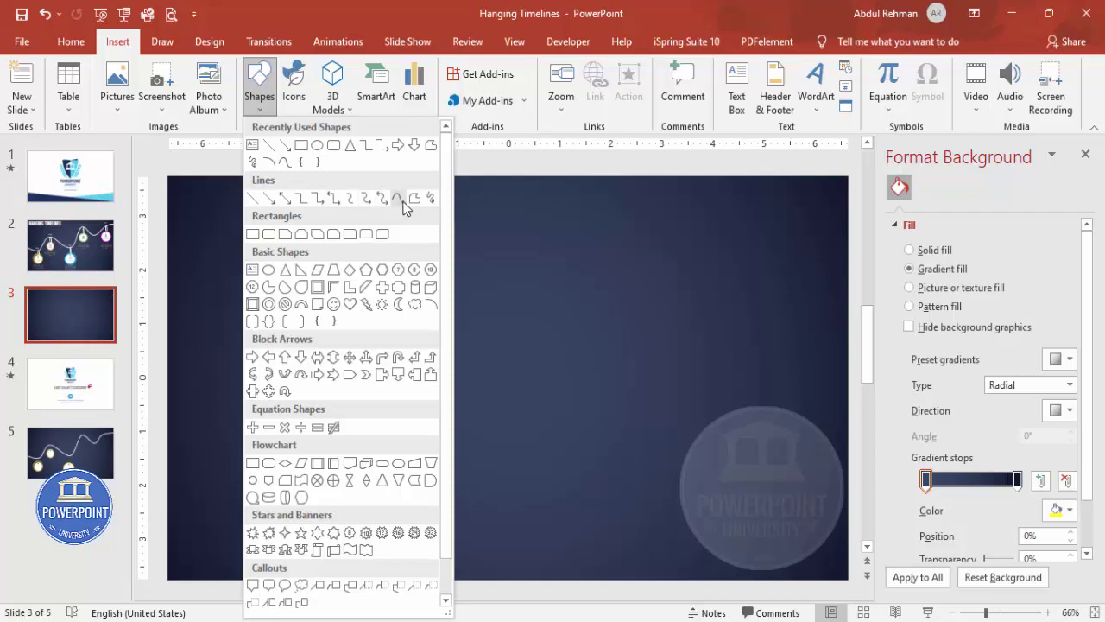
left_click(400, 199)
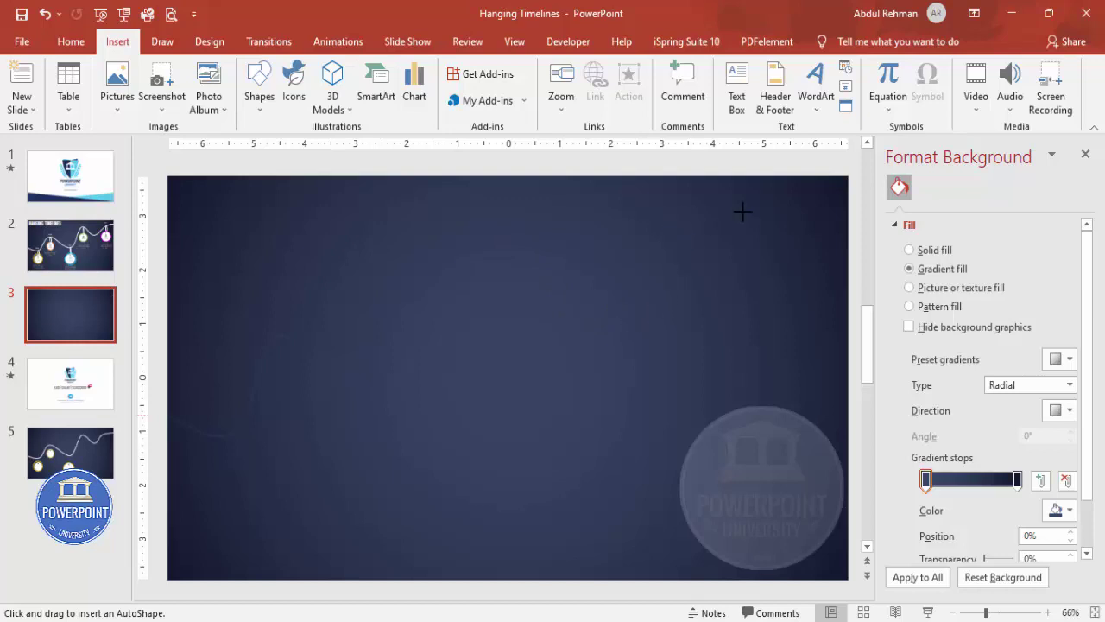
double_click(846, 198)
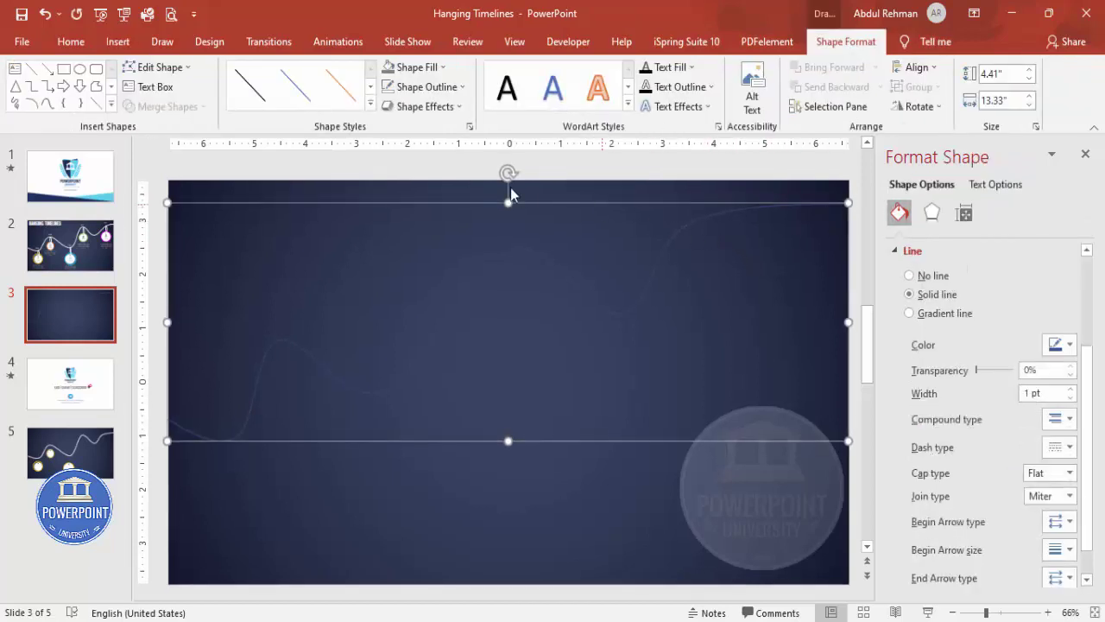
left_click(426, 87)
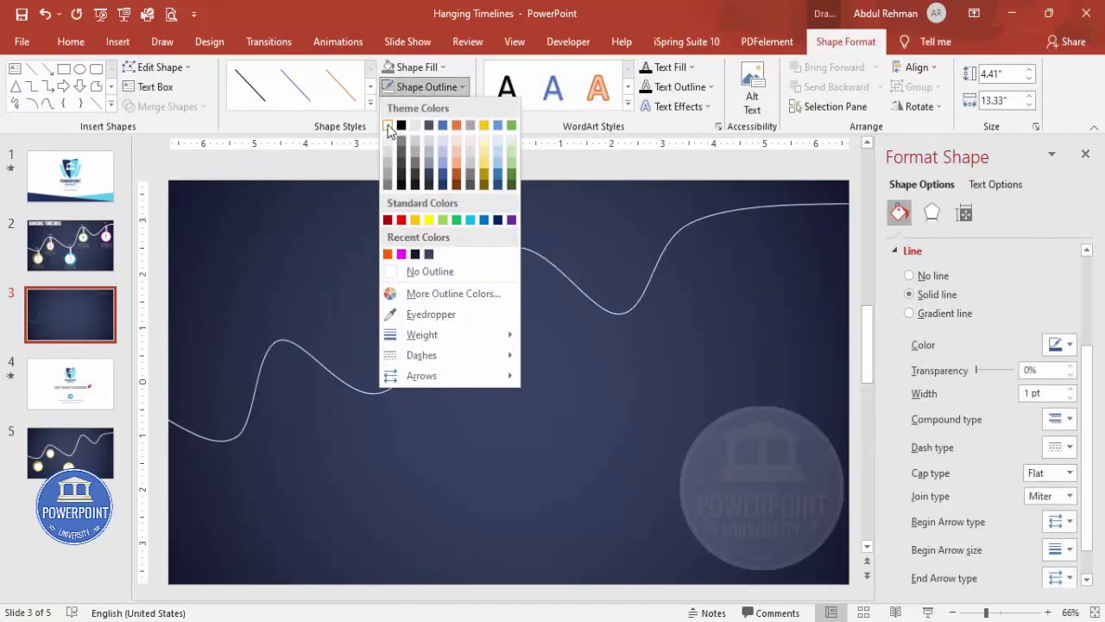
left_click(388, 126)
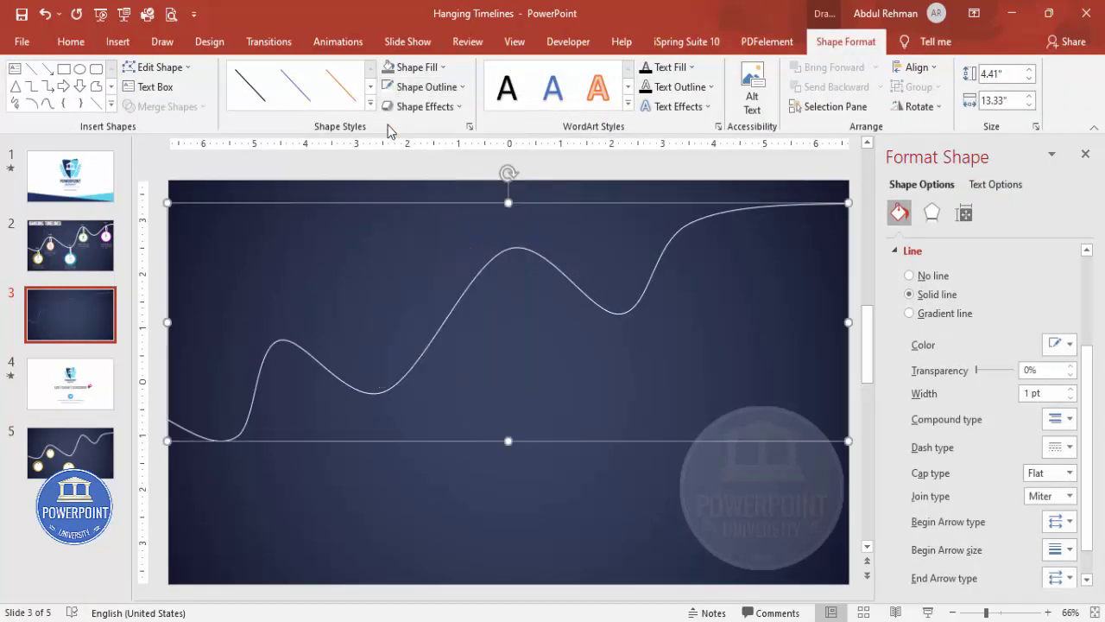
Step: In Edit Points mode, nudge the trough vertices, delete the extra right-end vertex and smooth the right end
right_click(451, 309)
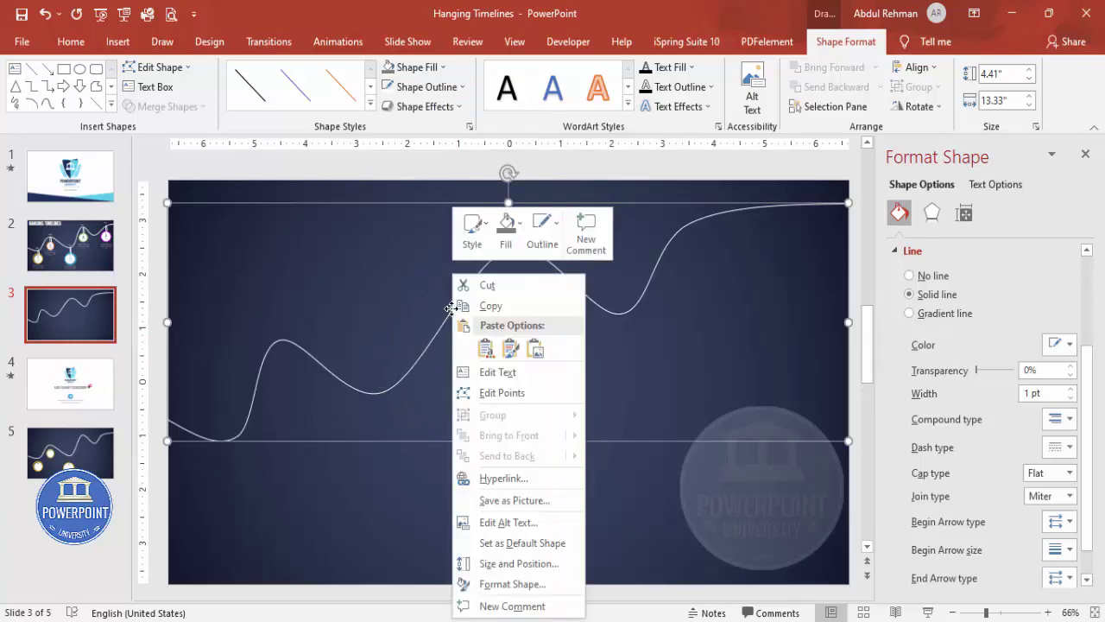
left_click(501, 393)
left_click_drag(384, 386, 394, 408)
left_click_drag(620, 308, 634, 315)
left_click(690, 217)
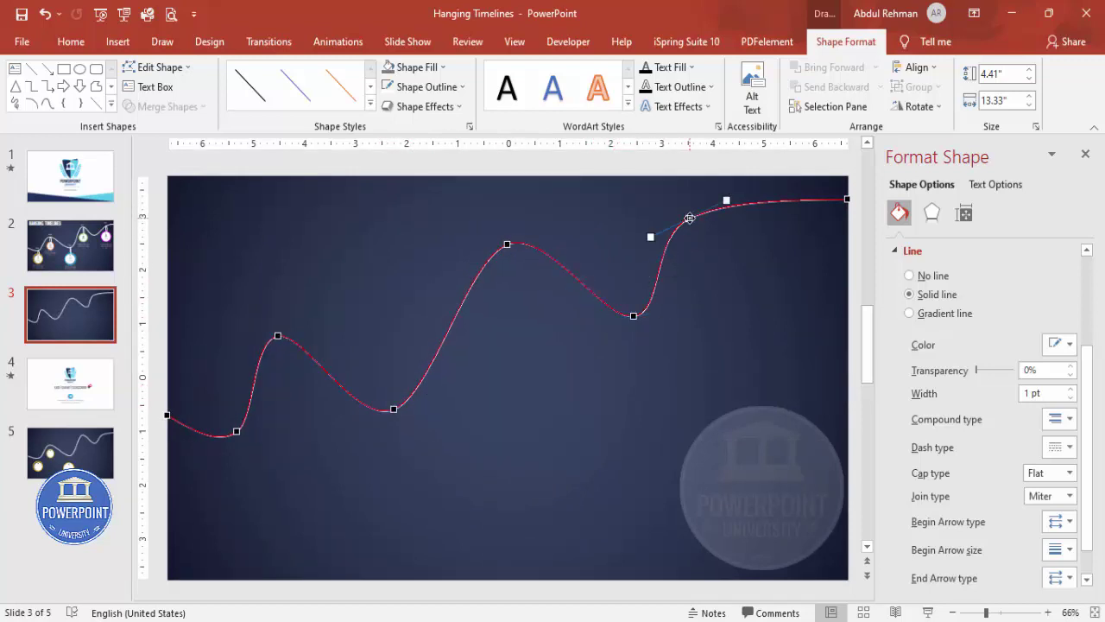
right_click(690, 217)
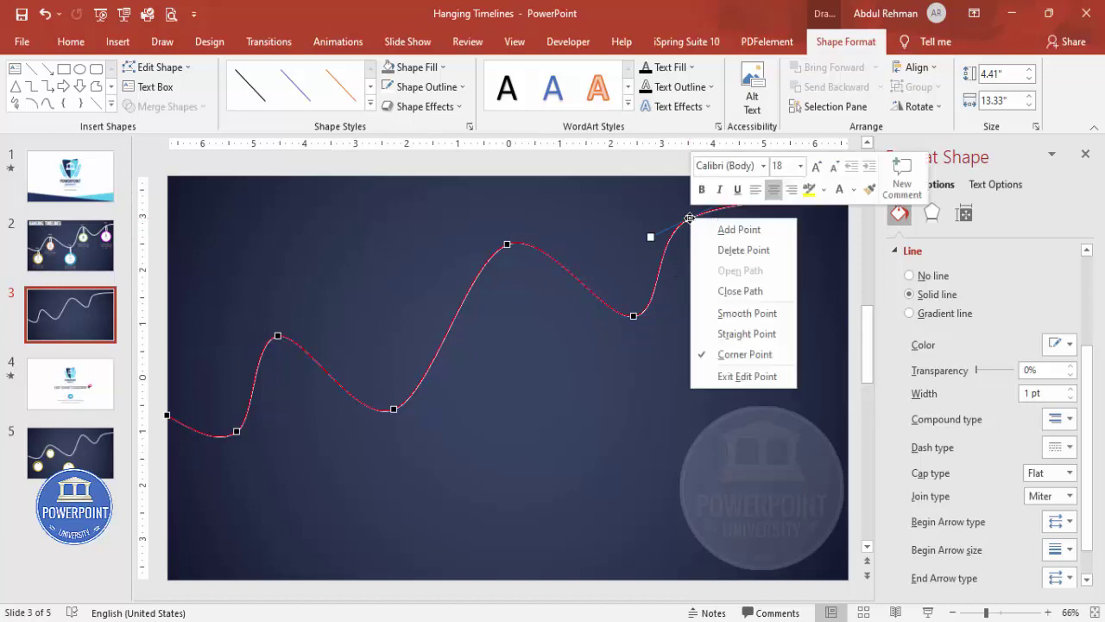
left_click(762, 253)
left_click(847, 200)
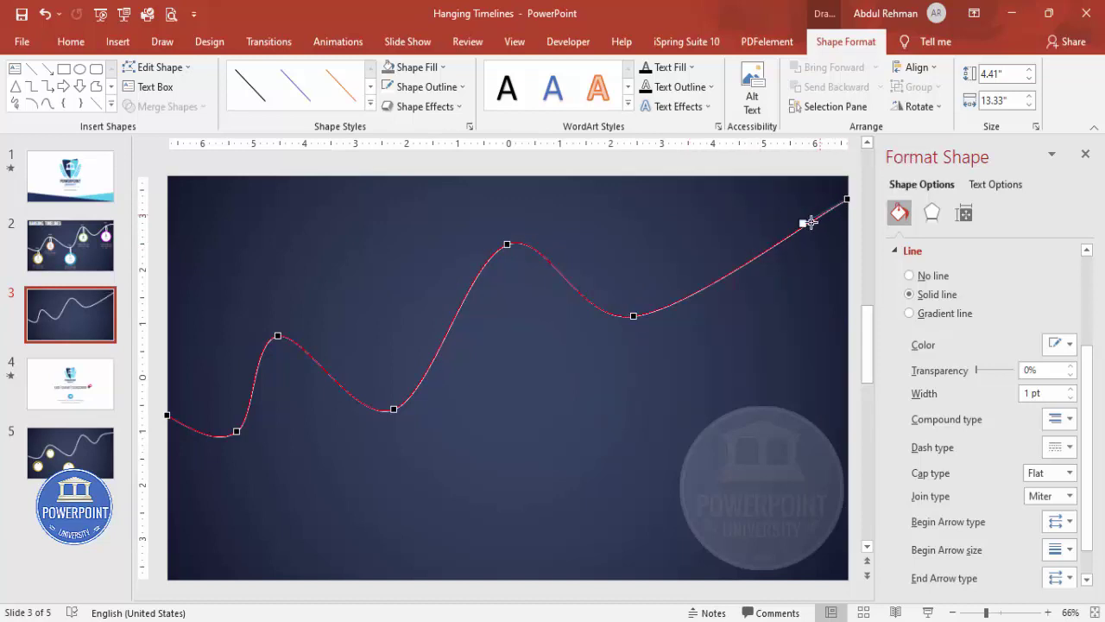
left_click_drag(802, 225, 738, 185)
Step: Smooth the right trough, raise and shift the left peak, and move the middle dip lower
left_click(635, 316)
left_click_drag(690, 309, 688, 293)
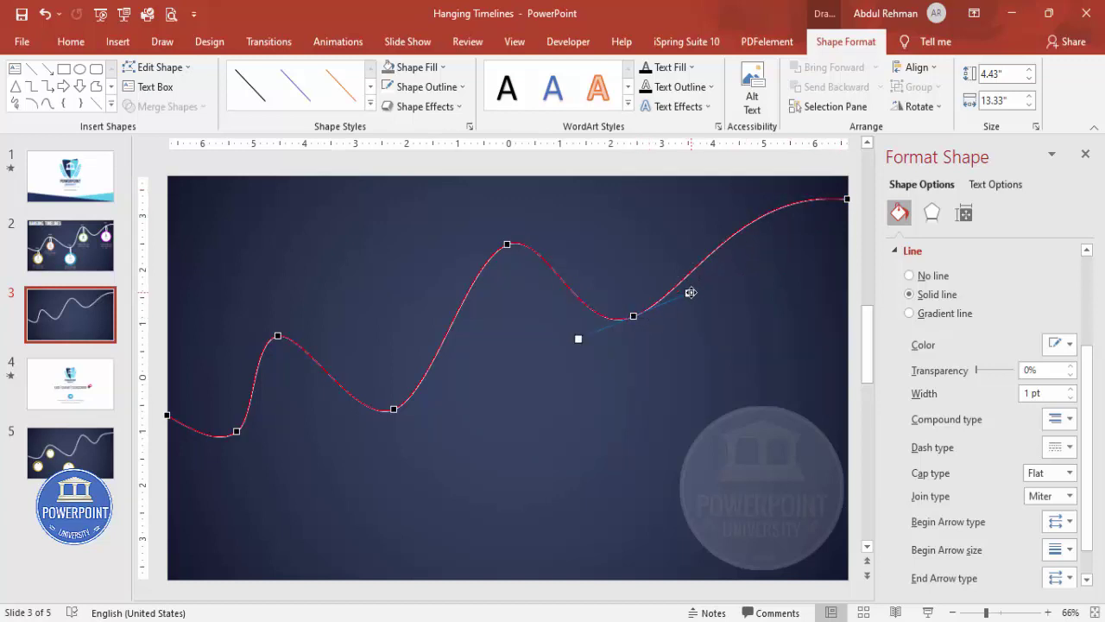
left_click_drag(395, 409, 400, 416)
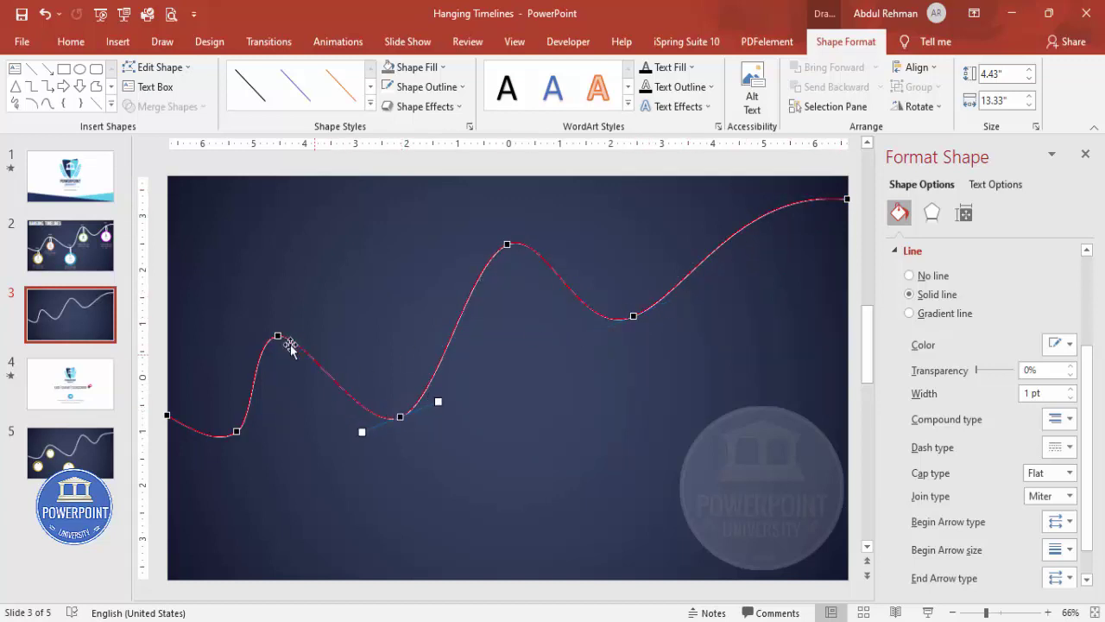
left_click_drag(277, 335, 282, 312)
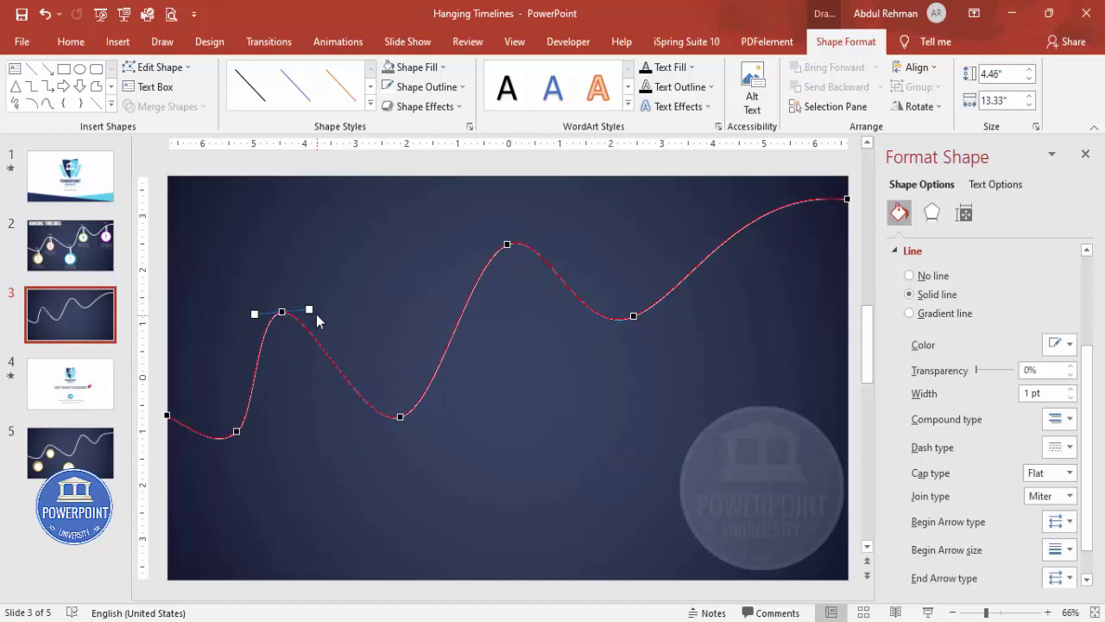
left_click_drag(237, 431, 234, 437)
left_click_drag(281, 312, 310, 307)
left_click_drag(401, 416, 444, 429)
Step: Shift the central peak and right trough rightward, level the left peak's tangent, and finish editing
left_click_drag(507, 244, 524, 245)
left_click_drag(634, 316, 694, 309)
left_click_drag(524, 245, 547, 237)
left_click_drag(444, 429, 457, 433)
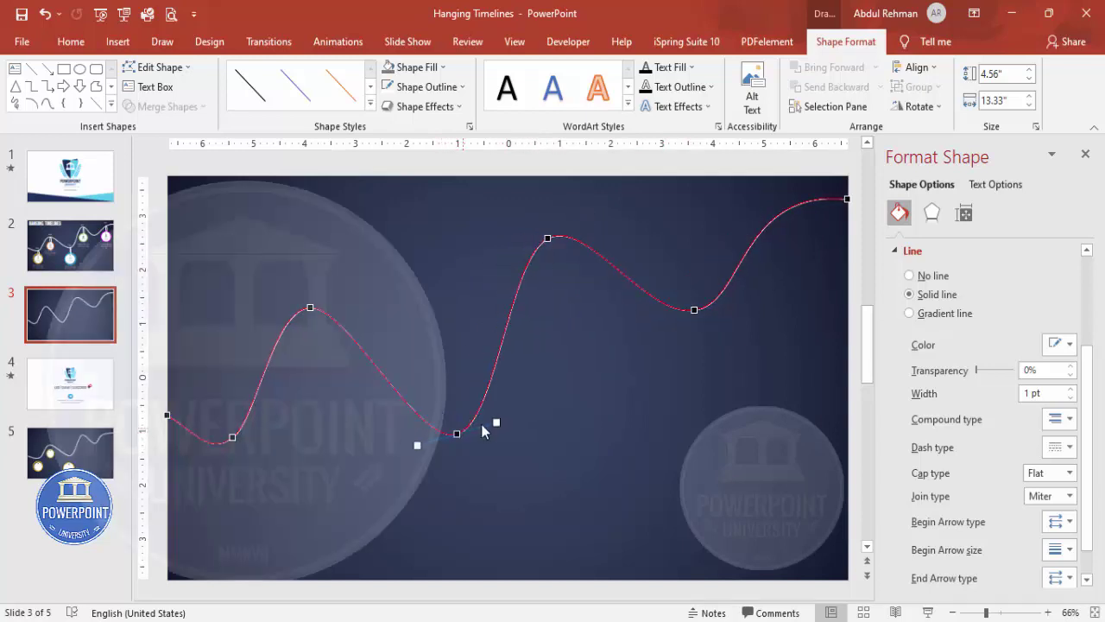
left_click(314, 308)
left_click_drag(347, 303, 353, 306)
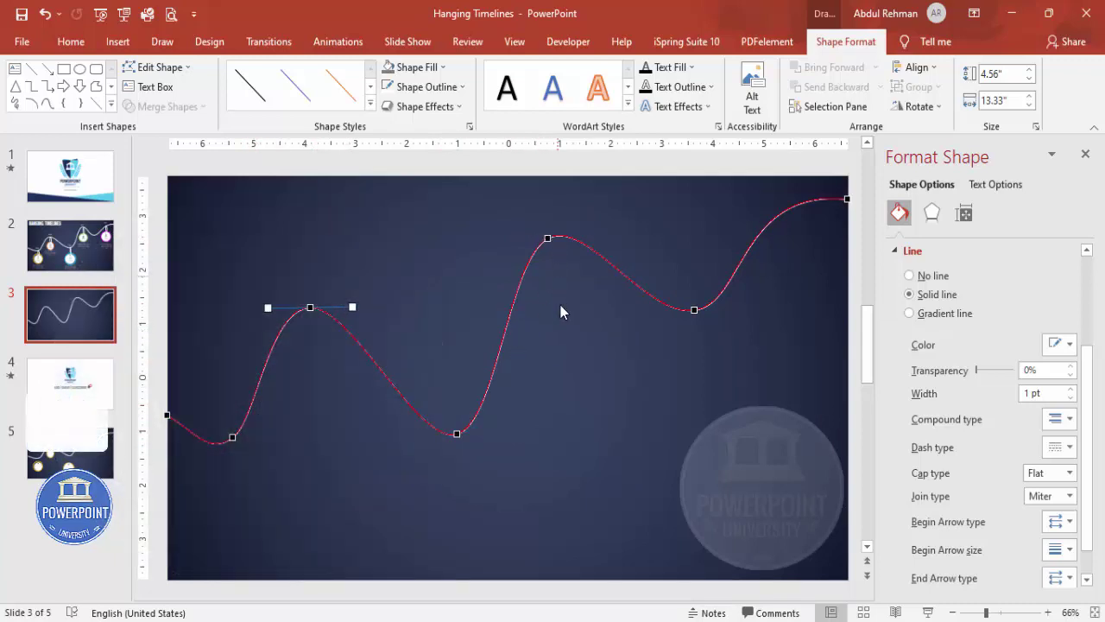
left_click(536, 374)
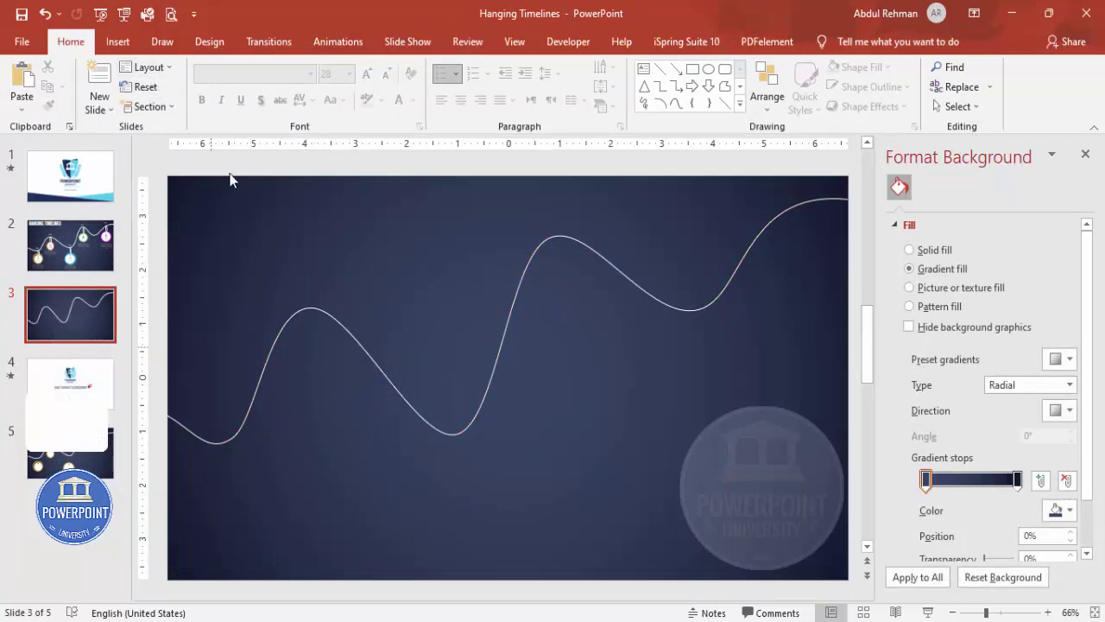
Step: Draw an oval circle below the wavy curve's left dip
left_click(118, 41)
left_click(254, 112)
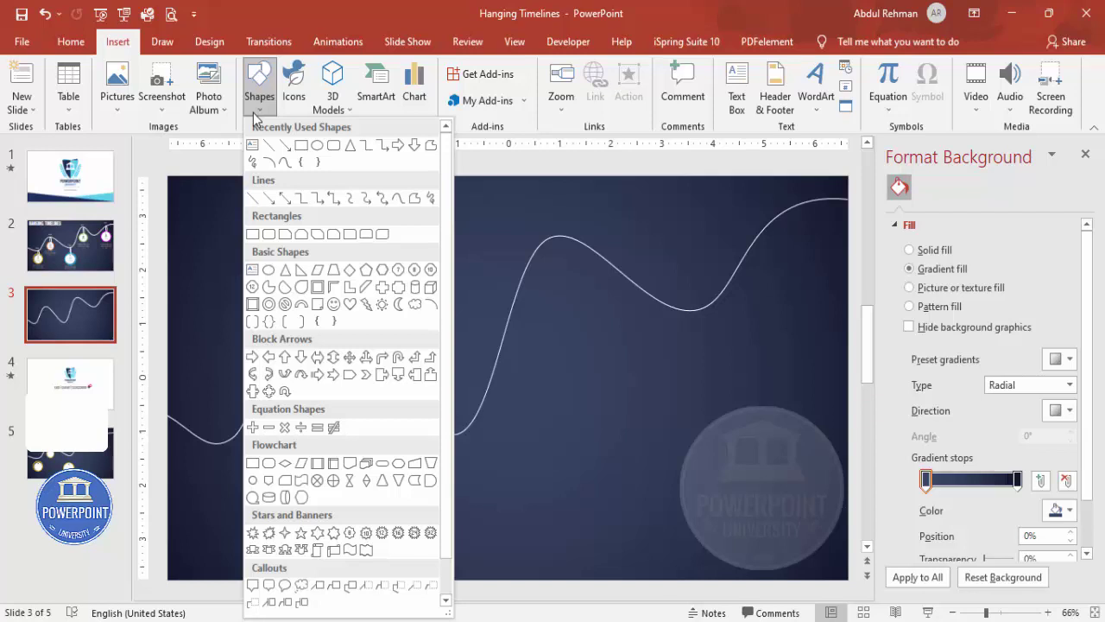
left_click(269, 271)
left_click_drag(313, 478, 388, 556)
left_click_drag(355, 510, 335, 509)
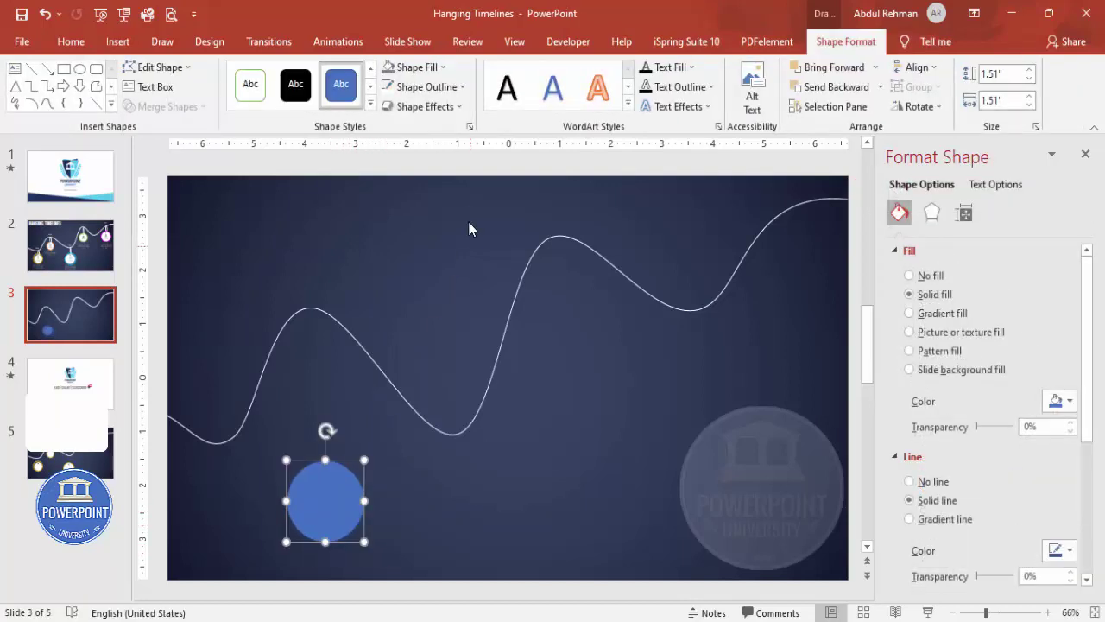
Step: Remove the circle's outline, fill it white, and duplicate it beneath the middle dip
left_click(430, 87)
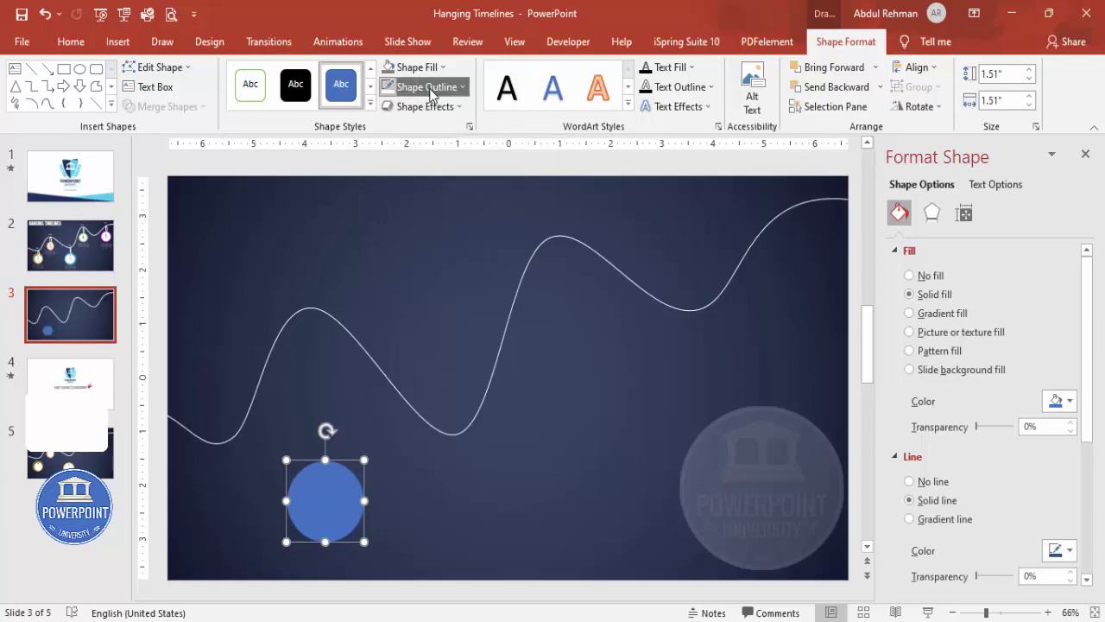
left_click(437, 272)
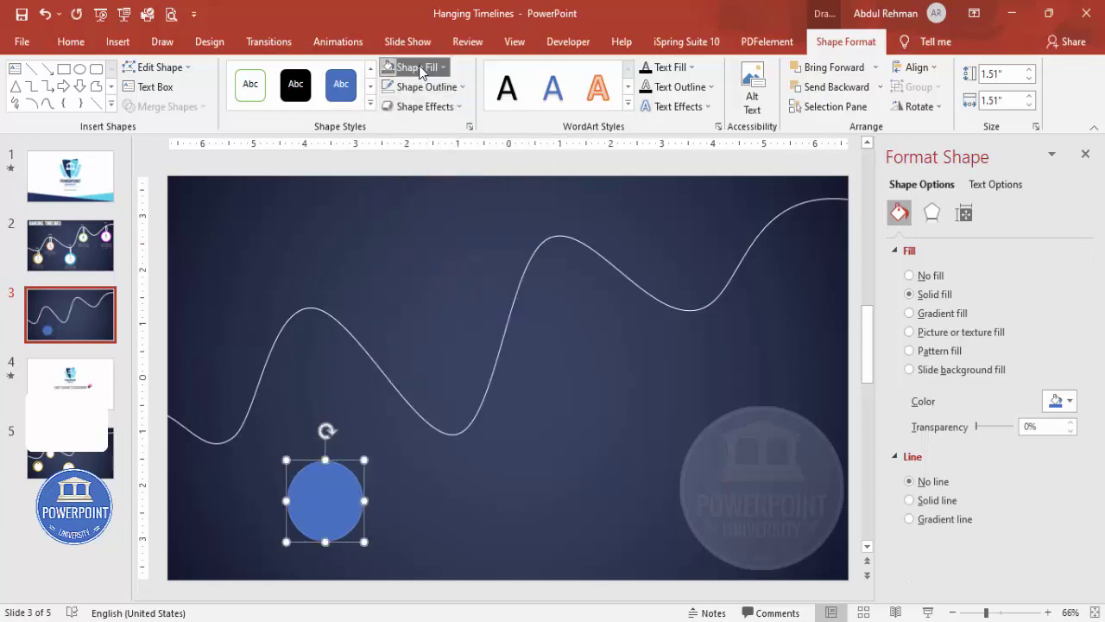
left_click(405, 68)
left_click(388, 105)
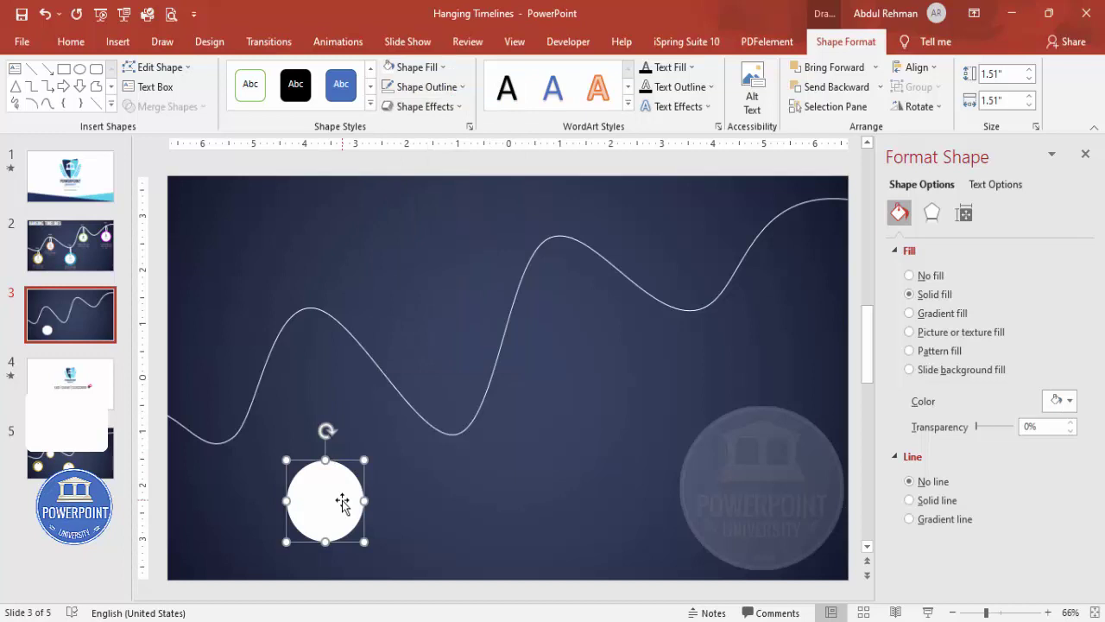
left_click_drag(342, 500, 517, 467)
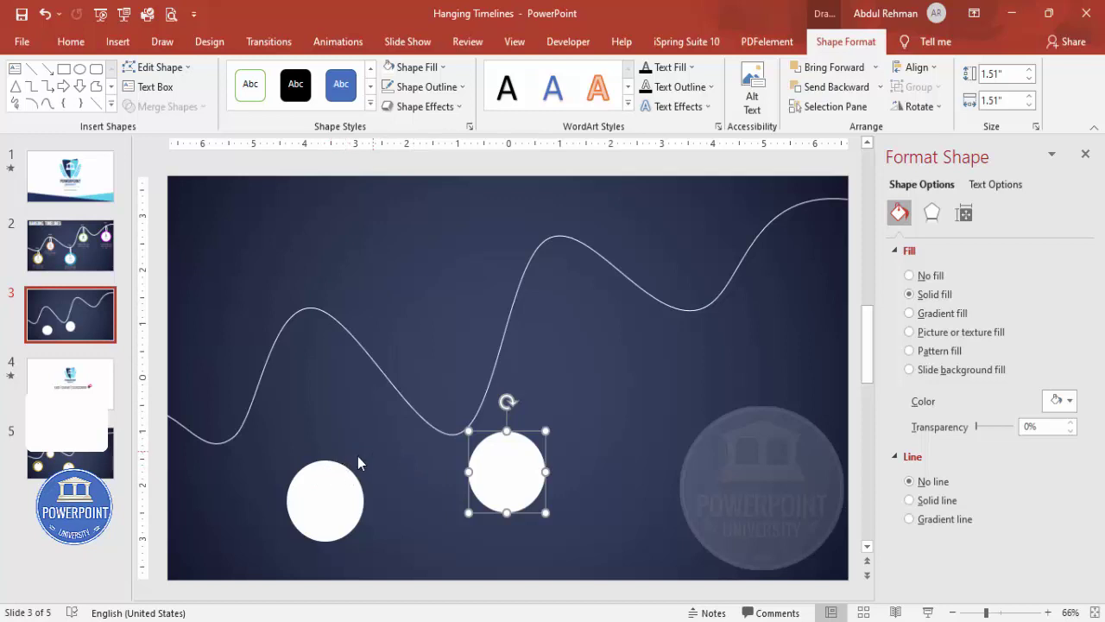
left_click(356, 455)
left_click(117, 41)
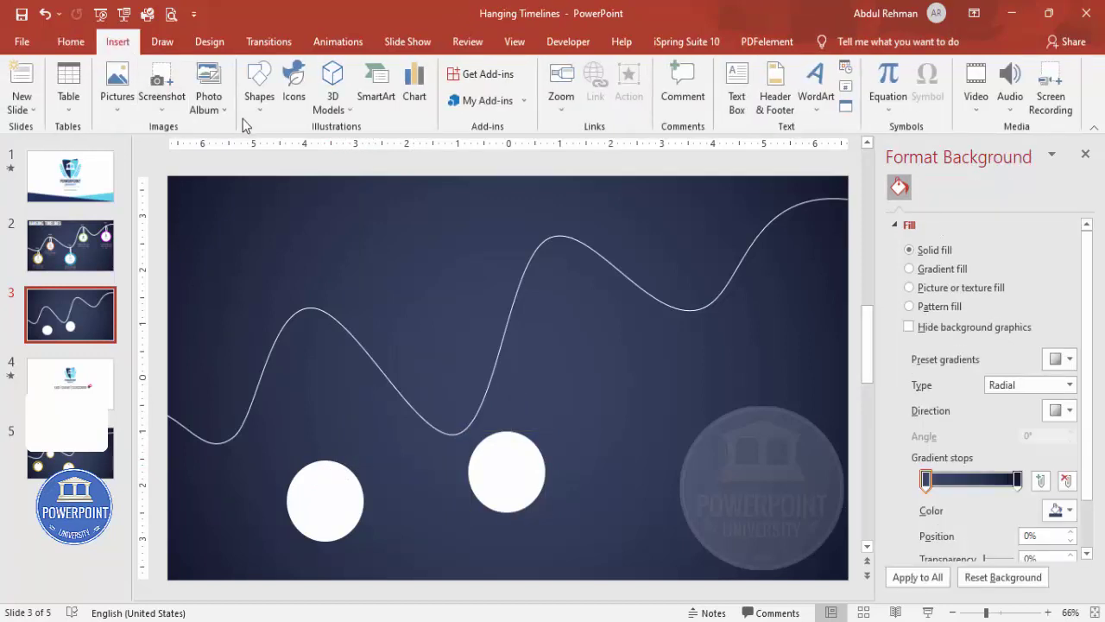
Step: Draw a tiny oval near the top of the left white circle and select both
left_click(259, 86)
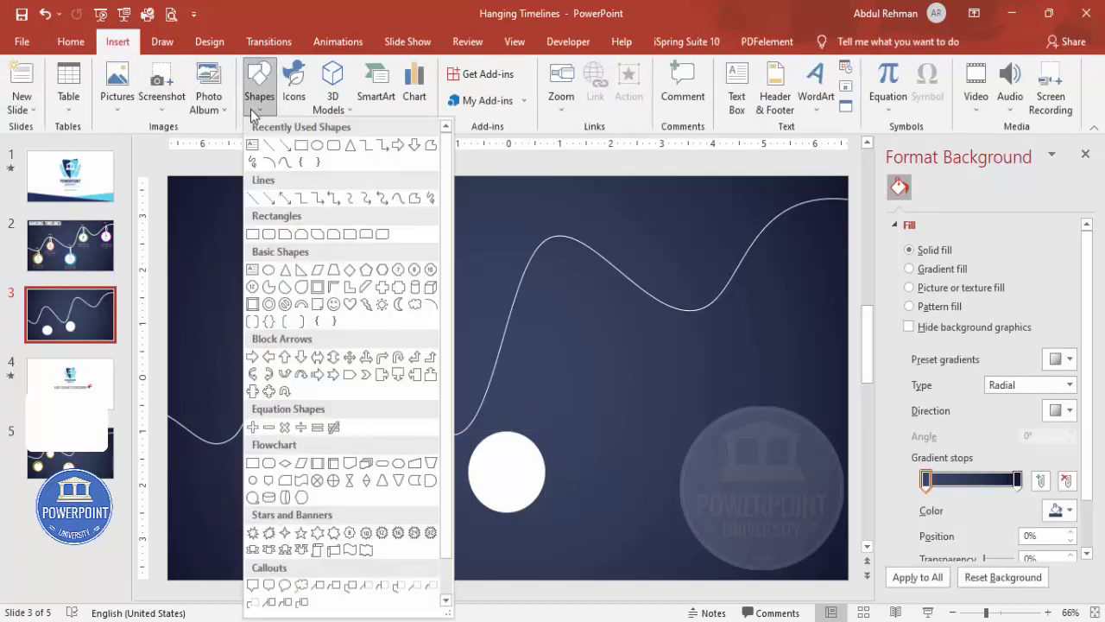
left_click(268, 271)
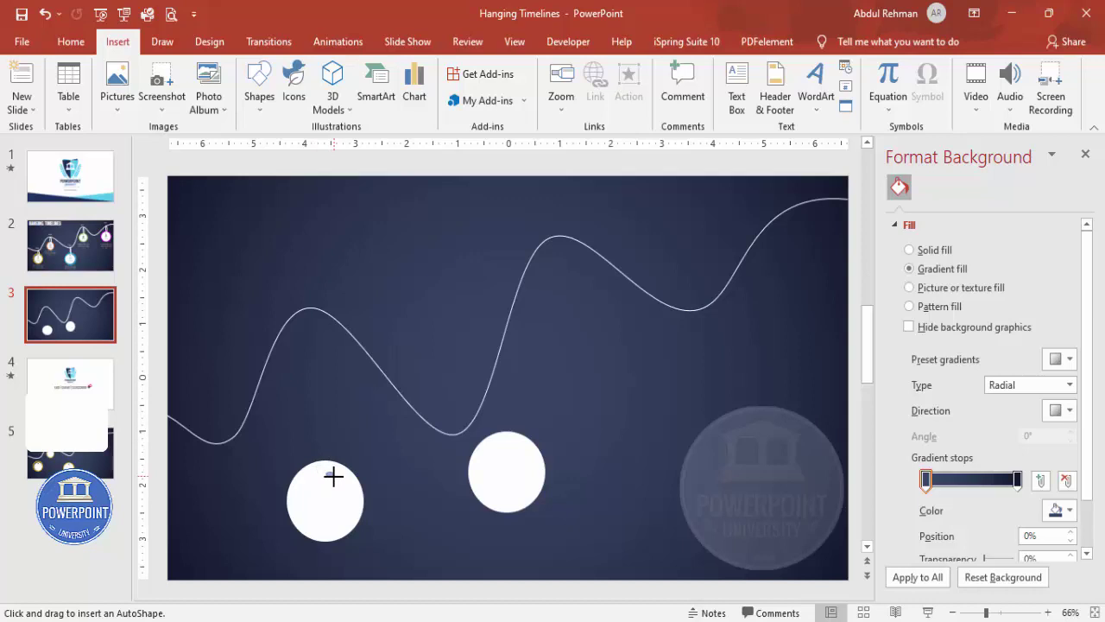
left_click_drag(335, 476, 329, 482)
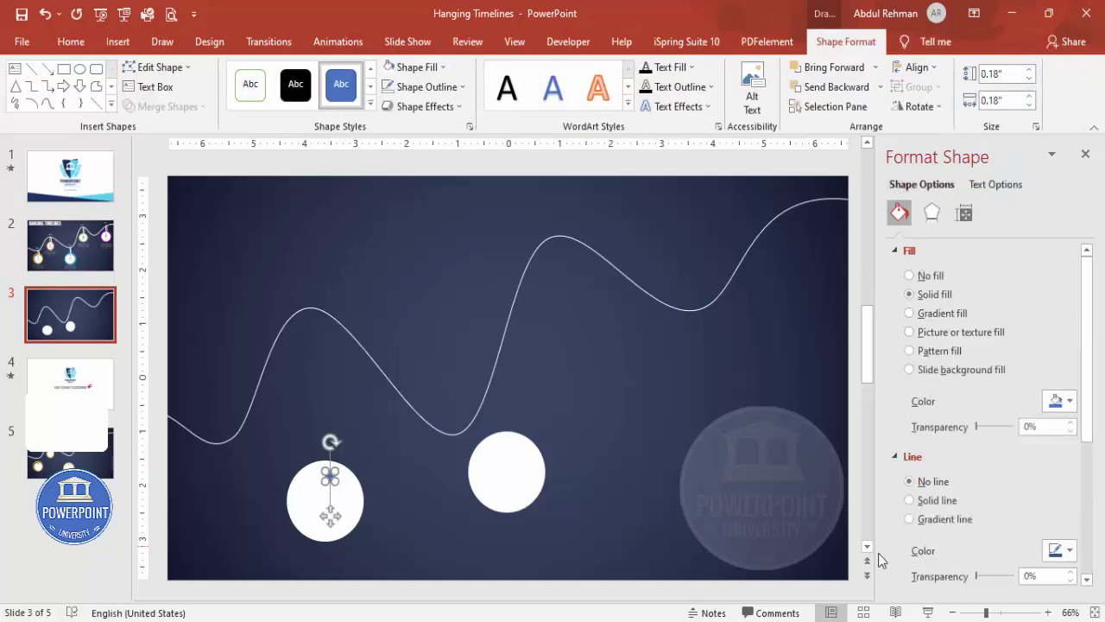
left_click(1017, 613)
left_click_drag(506, 375, 488, 363)
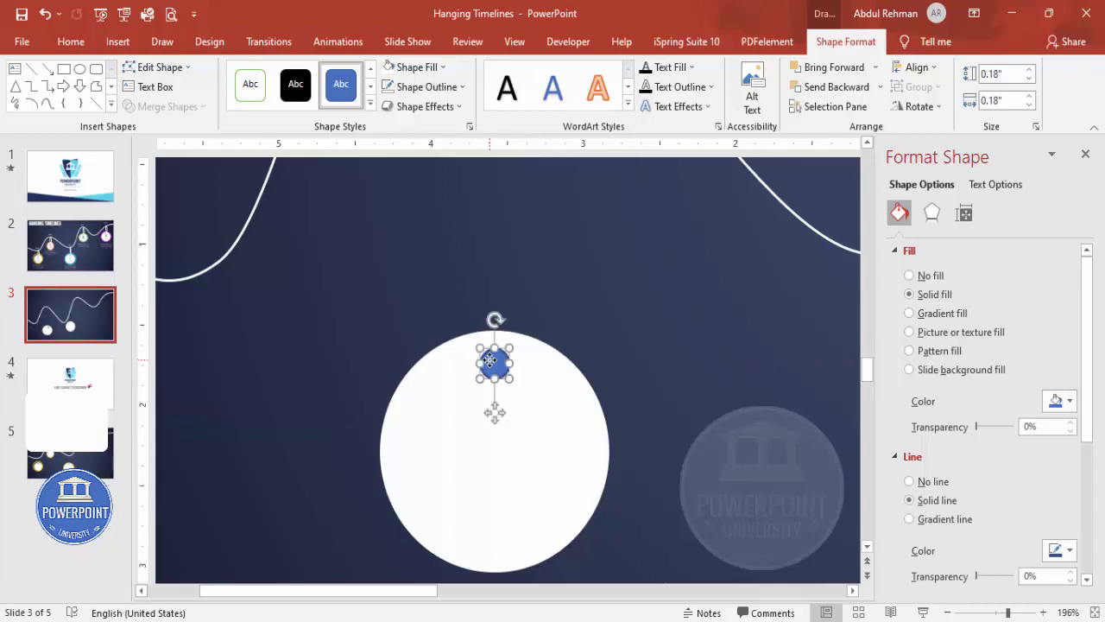
left_click(532, 362, "shift")
Step: Align the small oval to the horizontal centre of the white circle
left_click(917, 67)
left_click(947, 101)
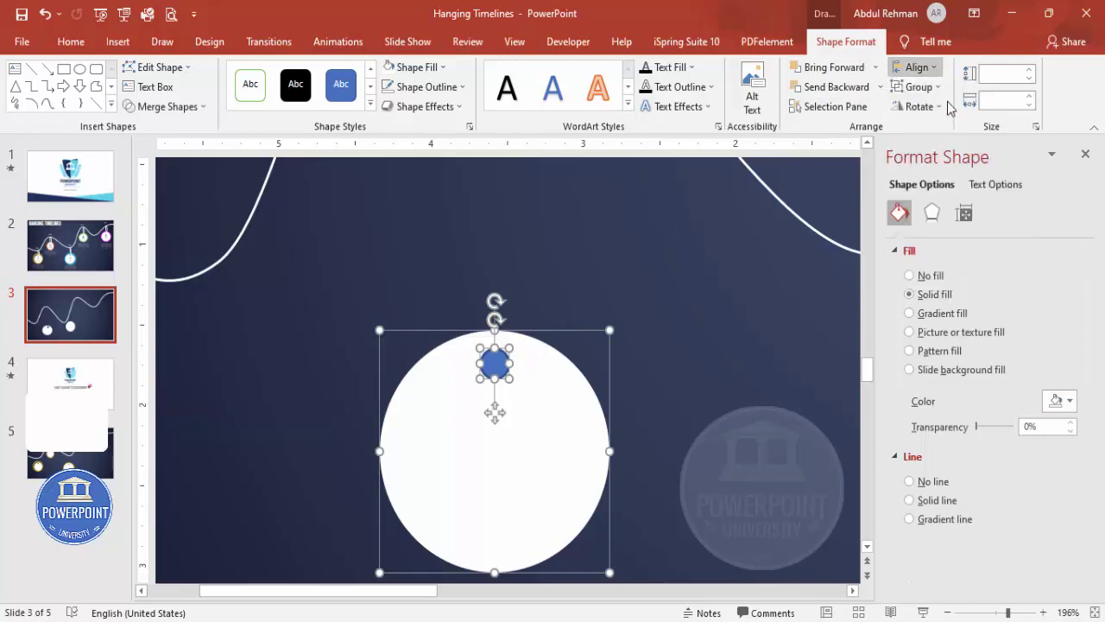
left_click(705, 273)
left_click(516, 363)
left_click_drag(517, 362, 547, 362)
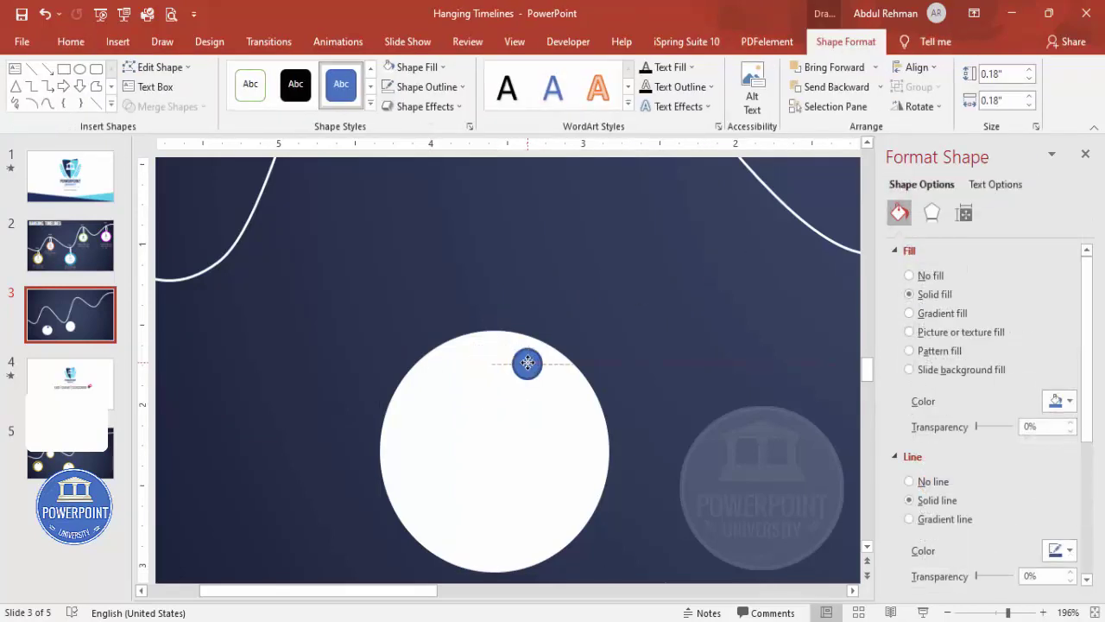
left_click(469, 353, "shift")
left_click(917, 67)
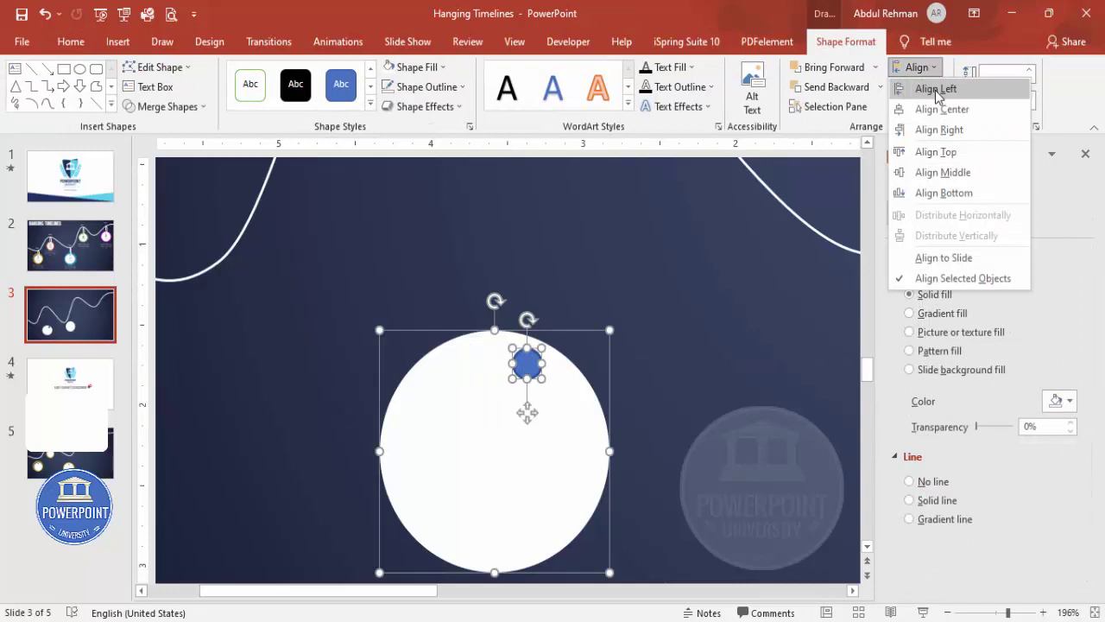
left_click(942, 106)
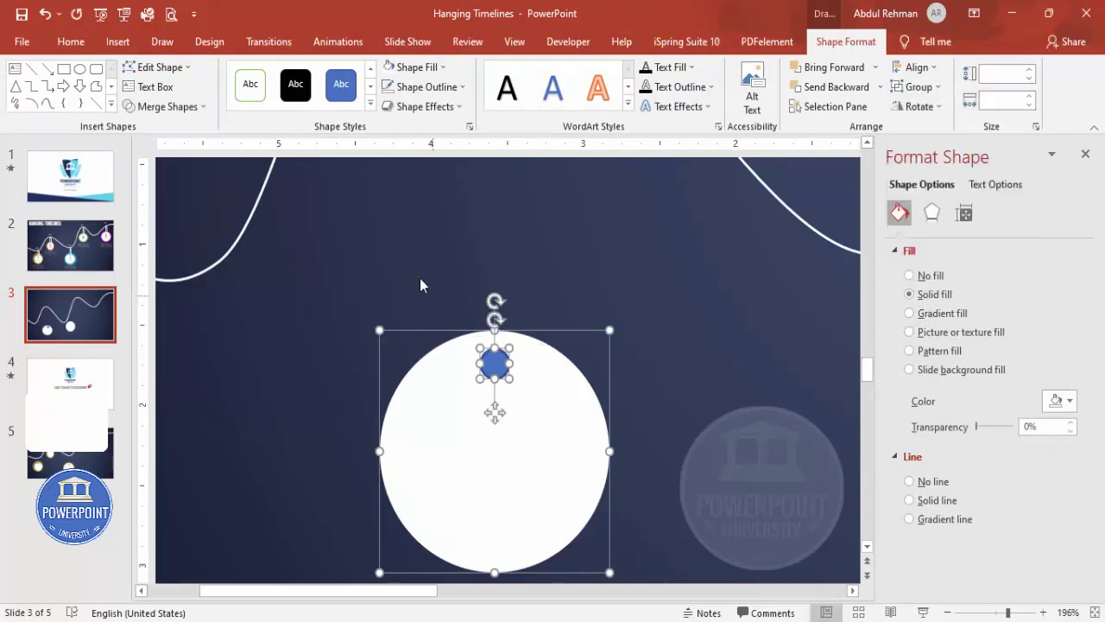
Step: Subtract the small oval from the white circle with Merge Shapes to punch a hole
left_click(166, 106)
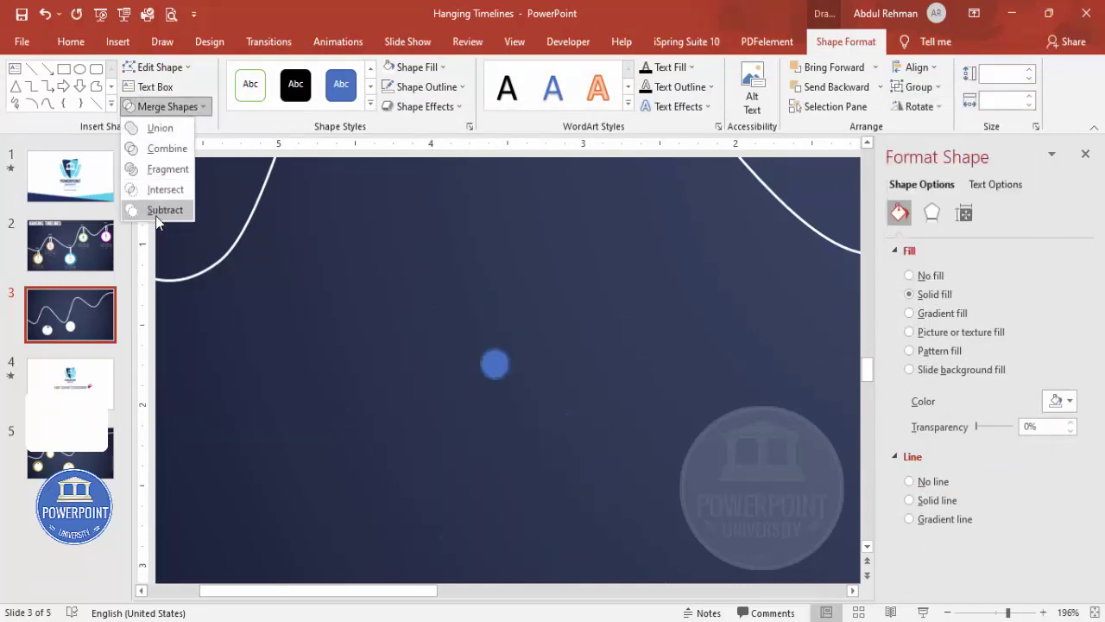
key("Escape")
left_click(450, 319)
left_click(504, 389)
left_click(495, 364, "shift")
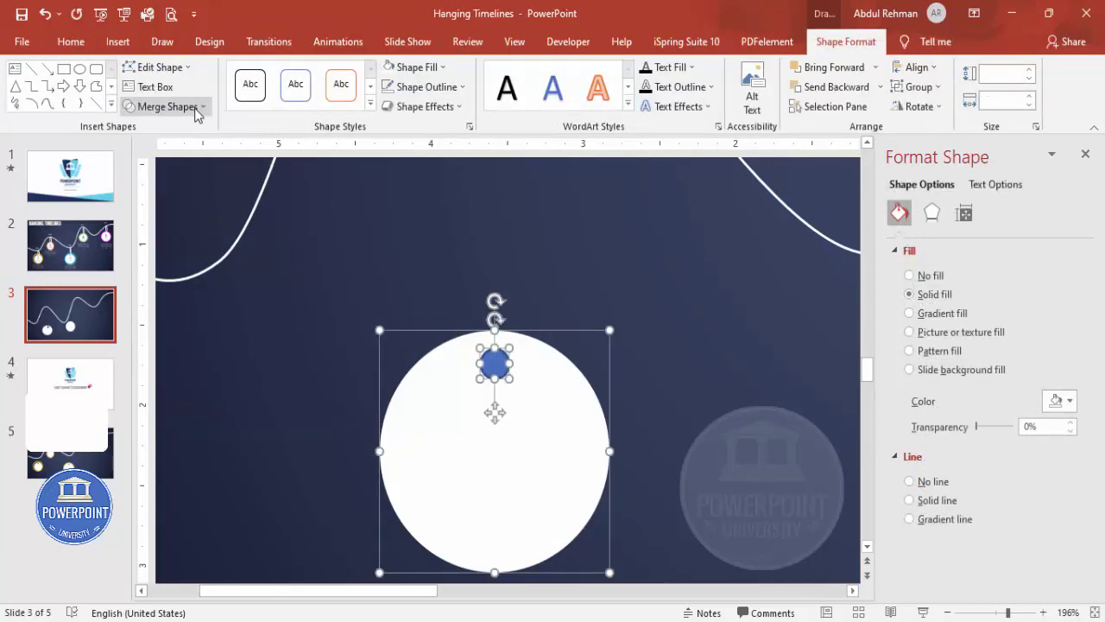
left_click(167, 106)
left_click(162, 209)
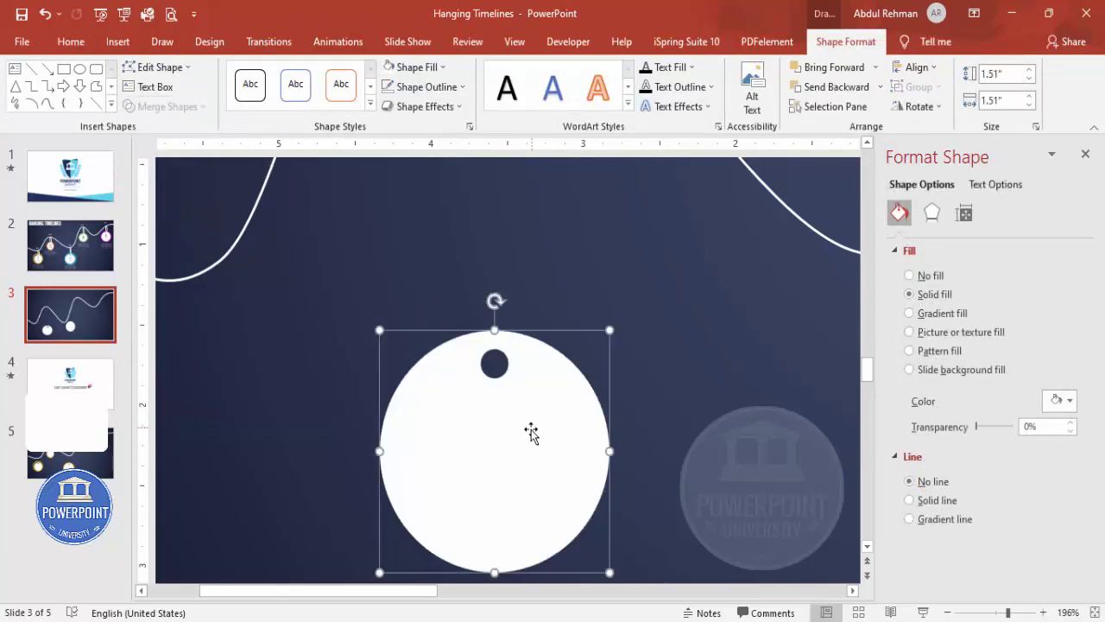
Step: Copy the middle white circle to its right and enlarge the copy to 1.77"
left_click(1094, 612)
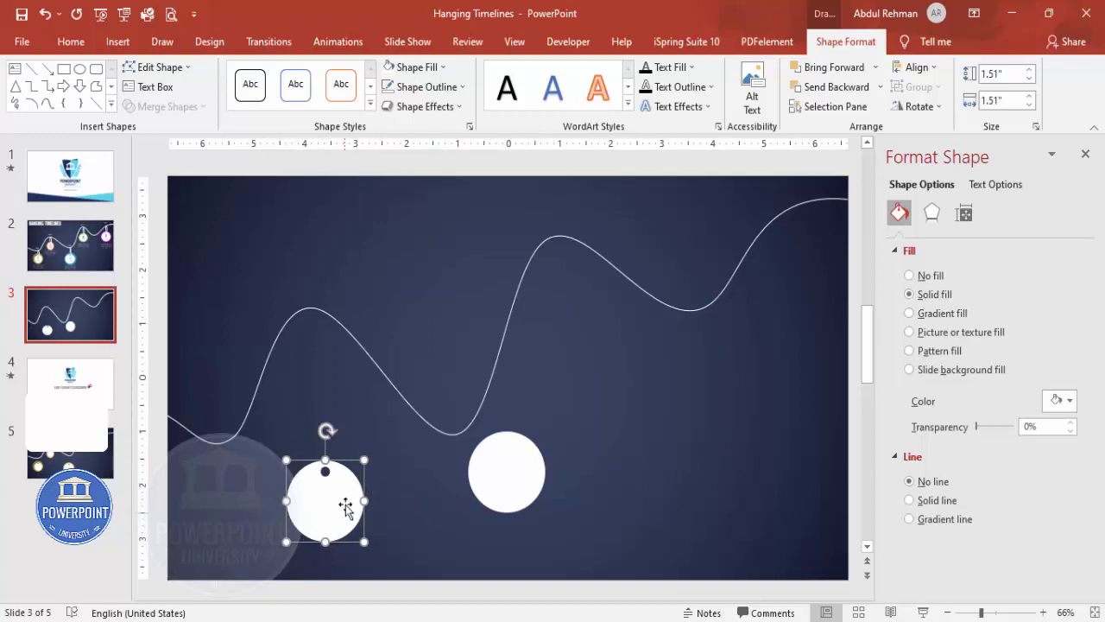
left_click(512, 482)
left_click_drag(512, 482, 618, 458)
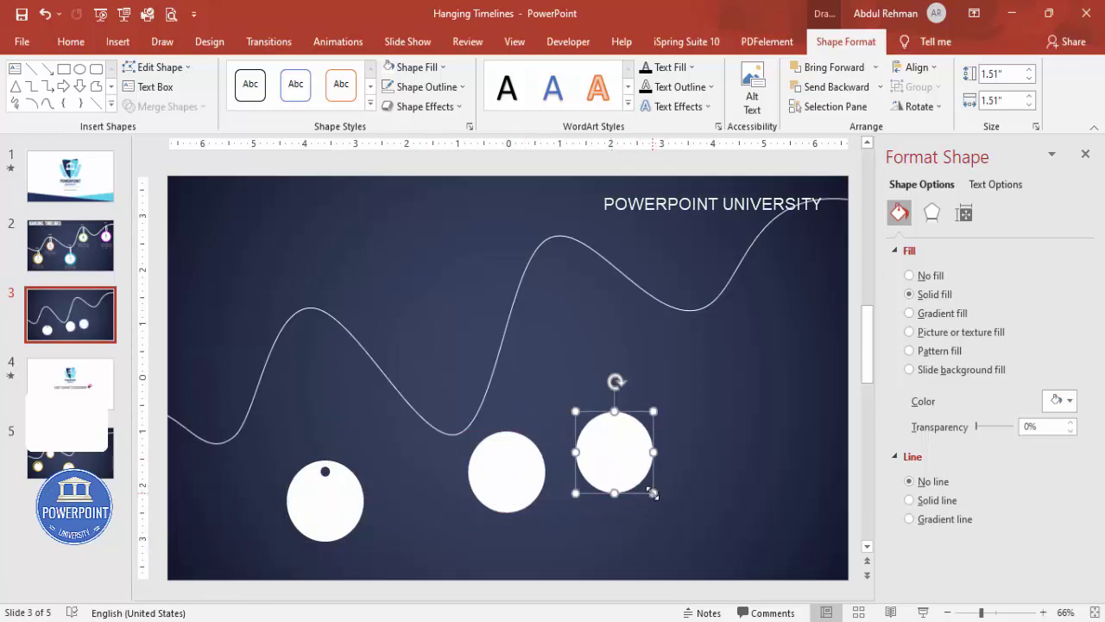
left_click_drag(653, 493, 660, 501)
Step: Fill the larger circle gold, send it behind the middle white circle, and align the two
left_click(418, 68)
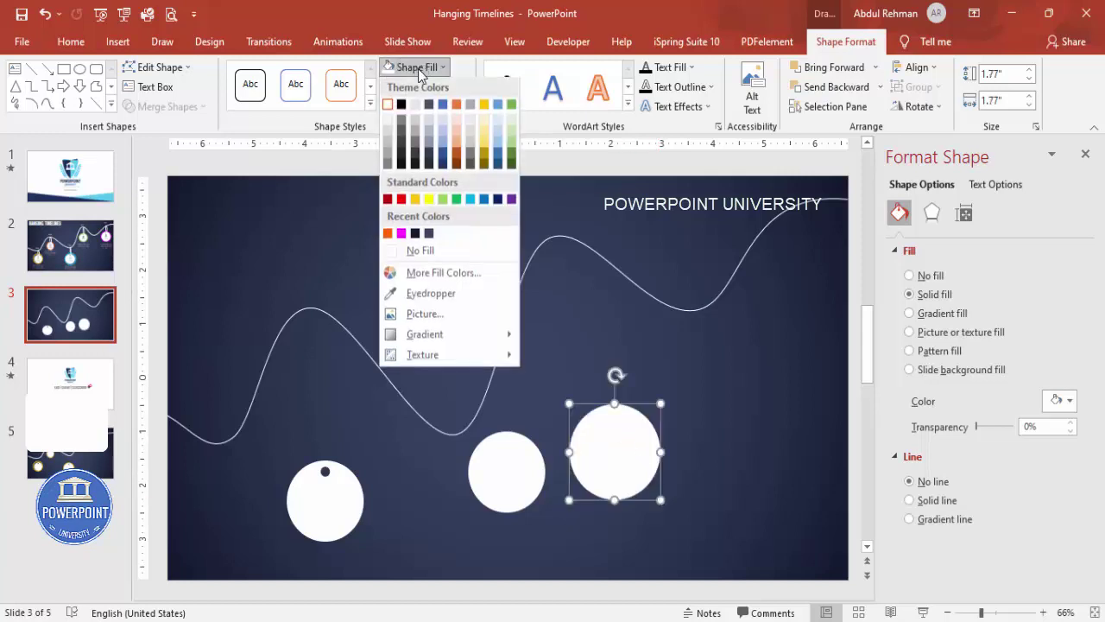
left_click(415, 201)
left_click_drag(607, 465, 509, 473)
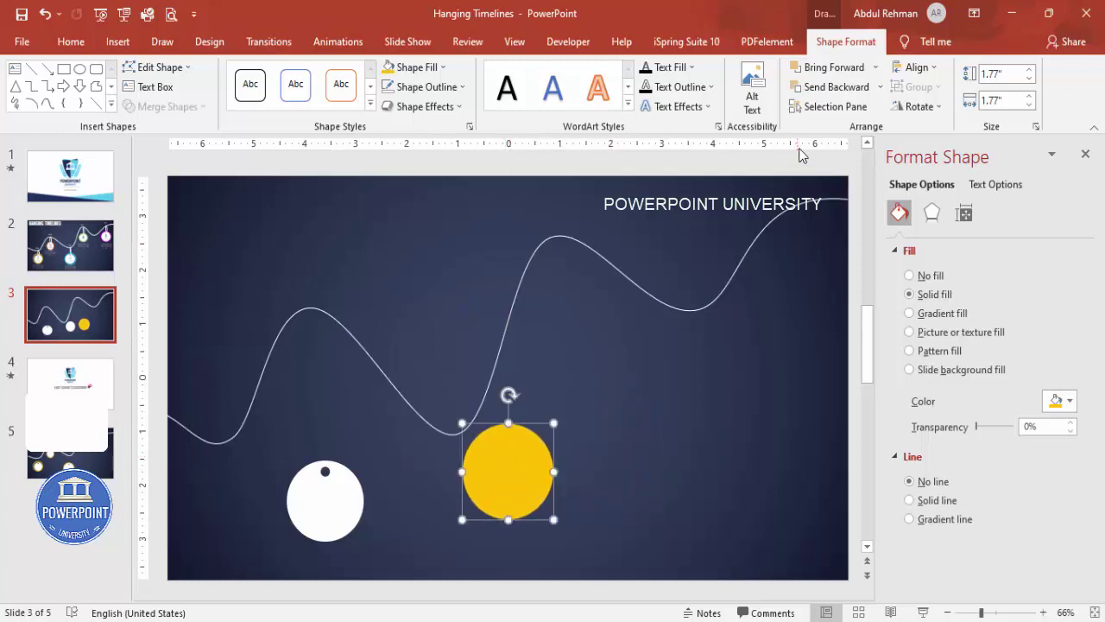
left_click(837, 87)
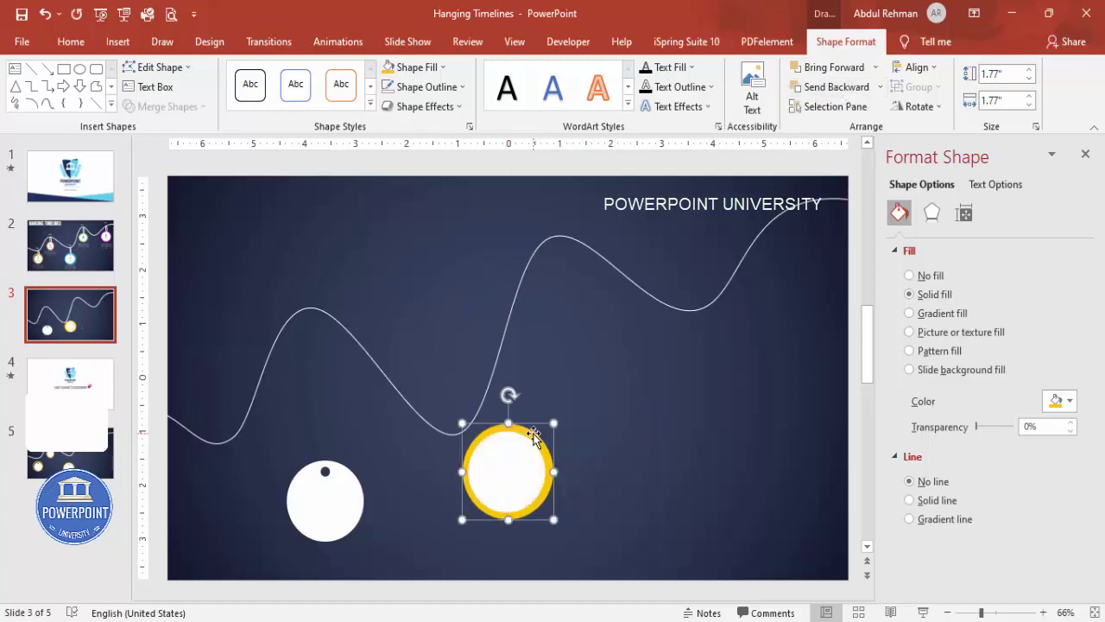
left_click(525, 445, "shift")
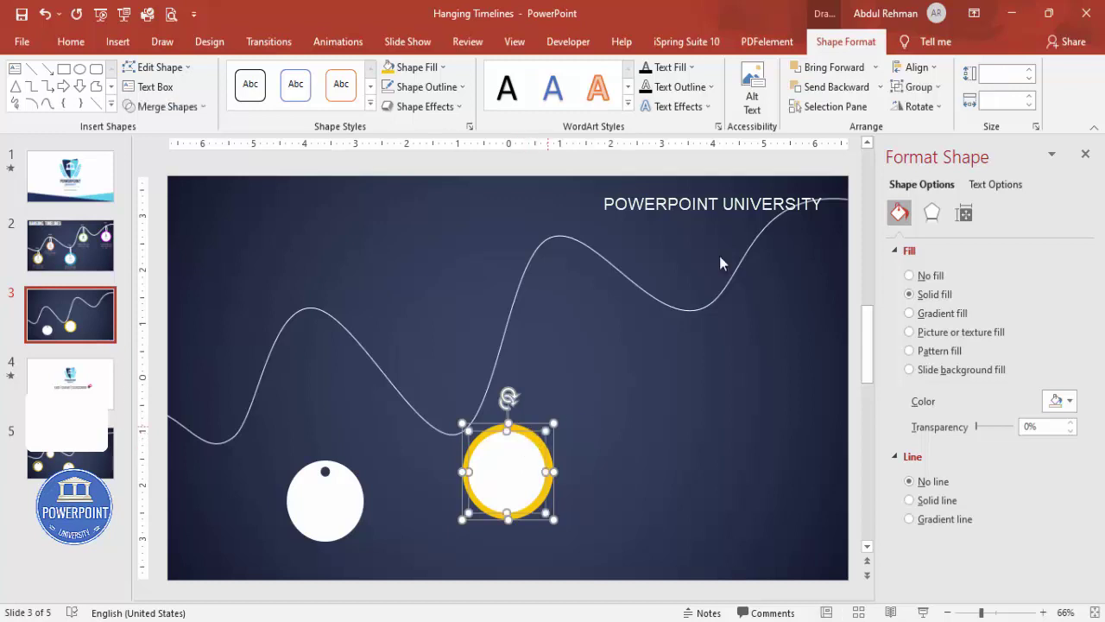
left_click(915, 67)
left_click(924, 69)
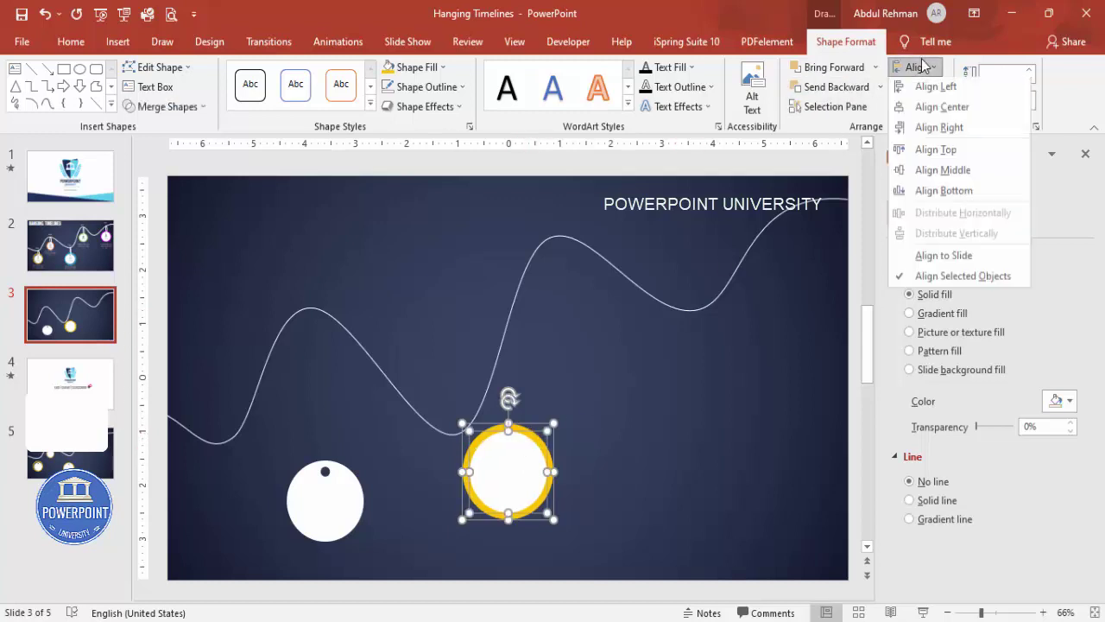
left_click(863, 212)
left_click(602, 418)
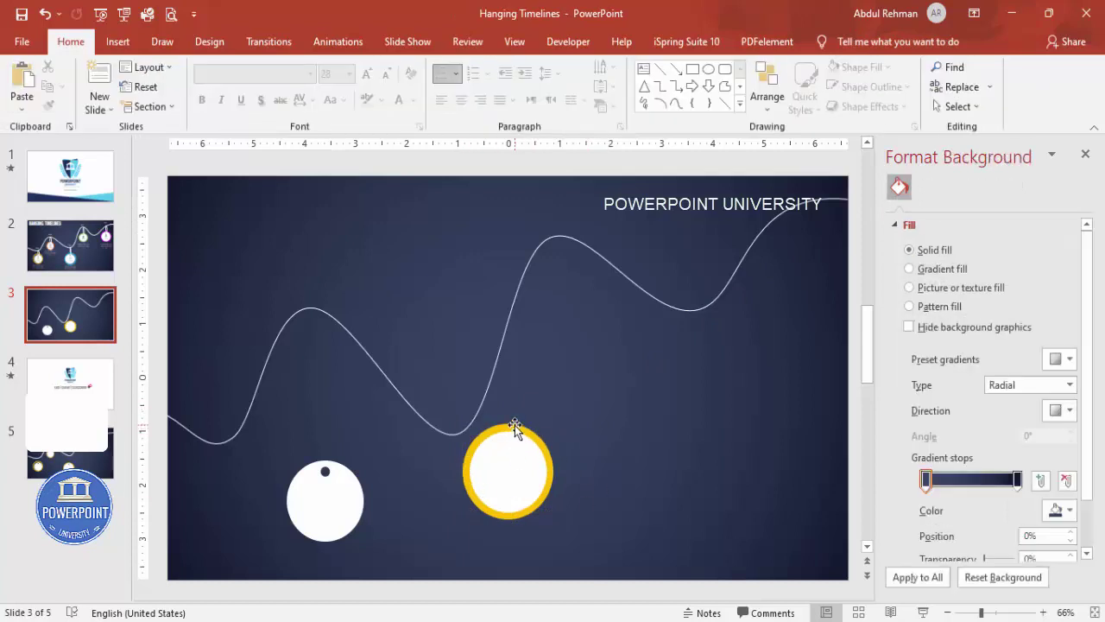
Step: Subtract the white circle from the gold one to make a ring and move it onto the punched circle
left_click(515, 424)
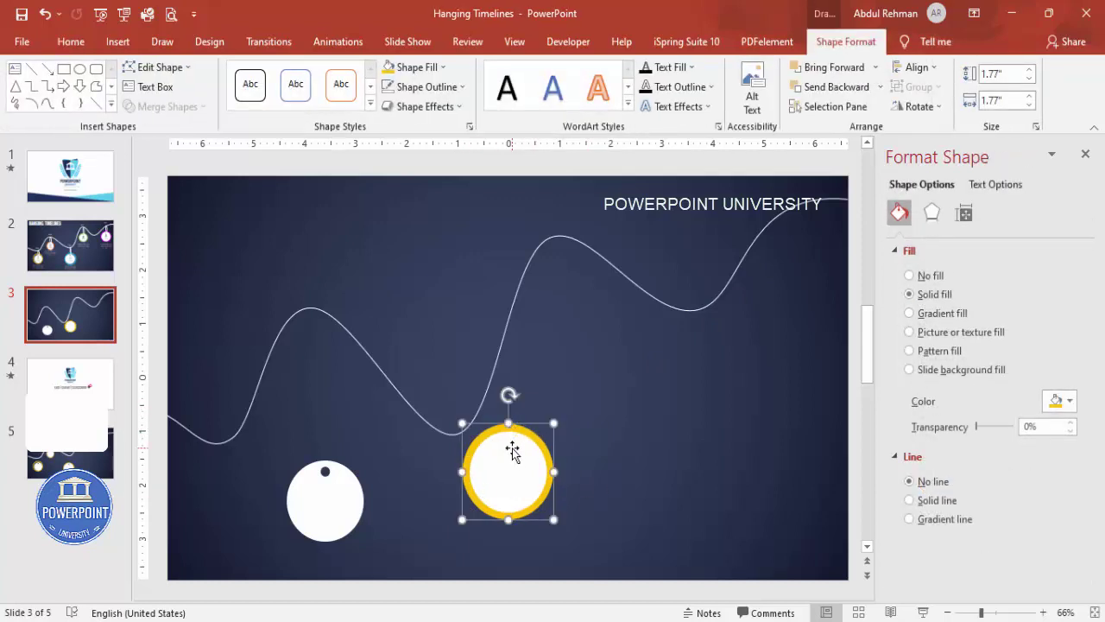
left_click(515, 448, "shift")
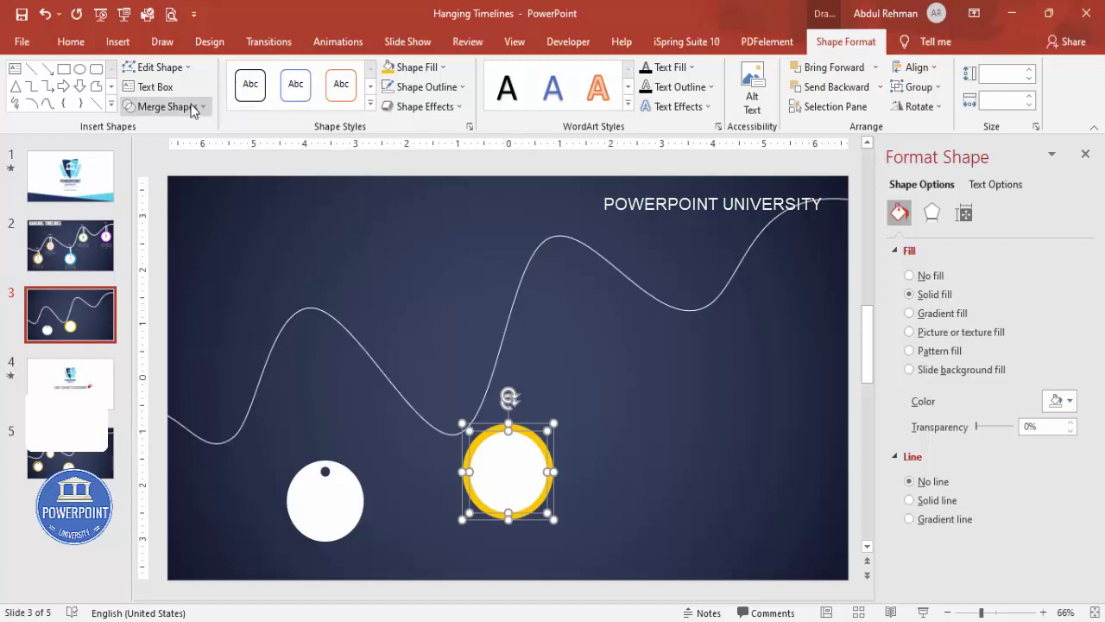
left_click(164, 106)
left_click(164, 210)
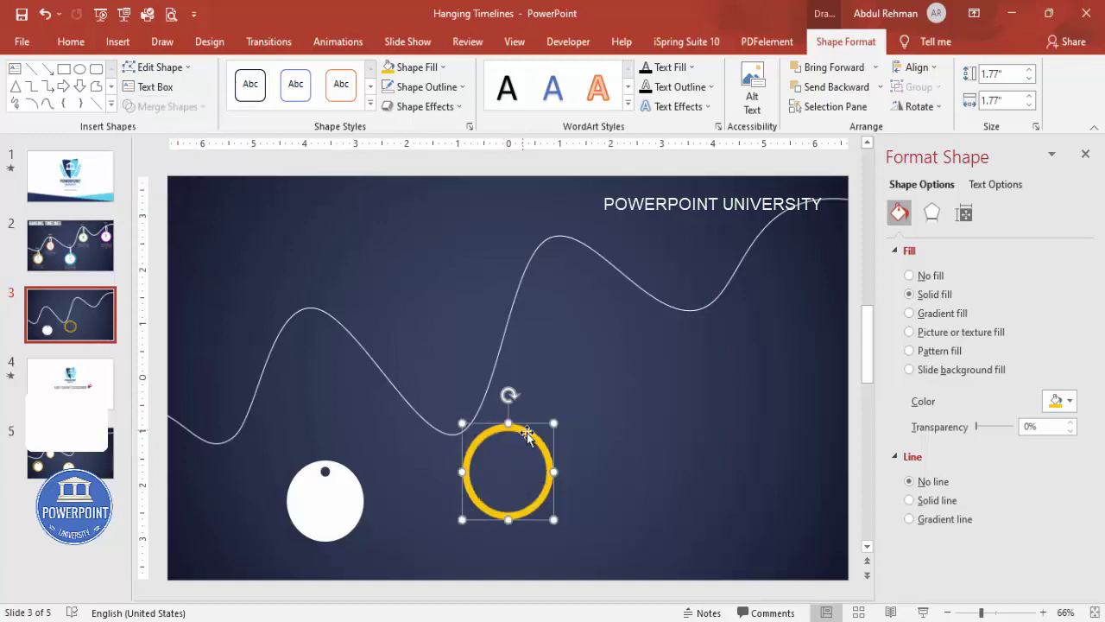
left_click_drag(522, 435, 345, 466)
left_click(399, 495)
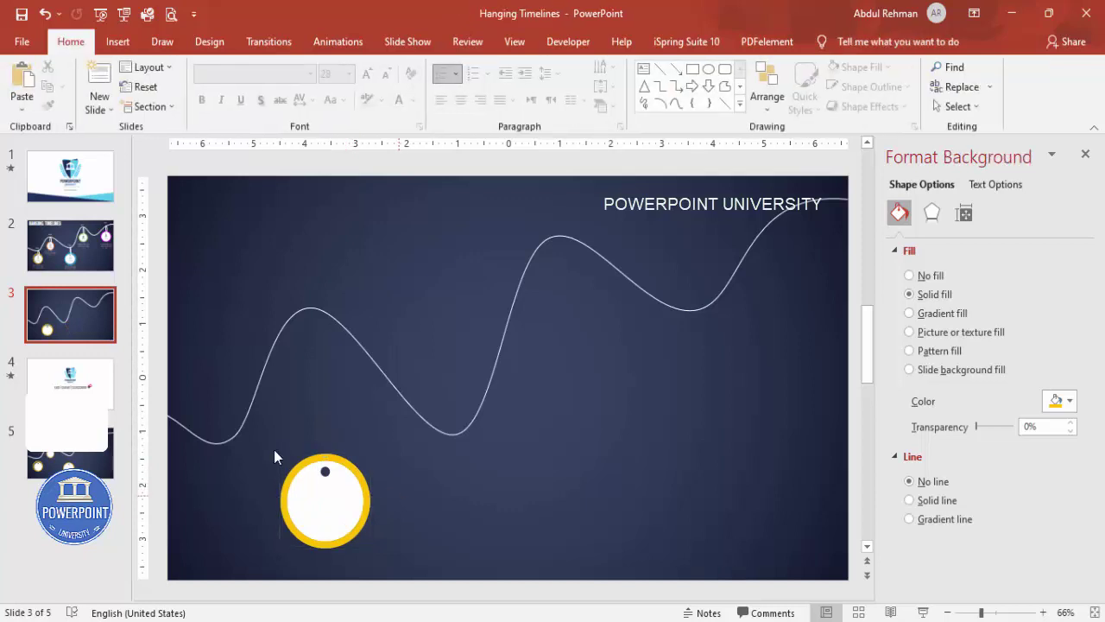
Step: Copy the ringed tag, shrink the copy to 1.45" and place it up on the curve
left_click_drag(261, 438, 431, 581)
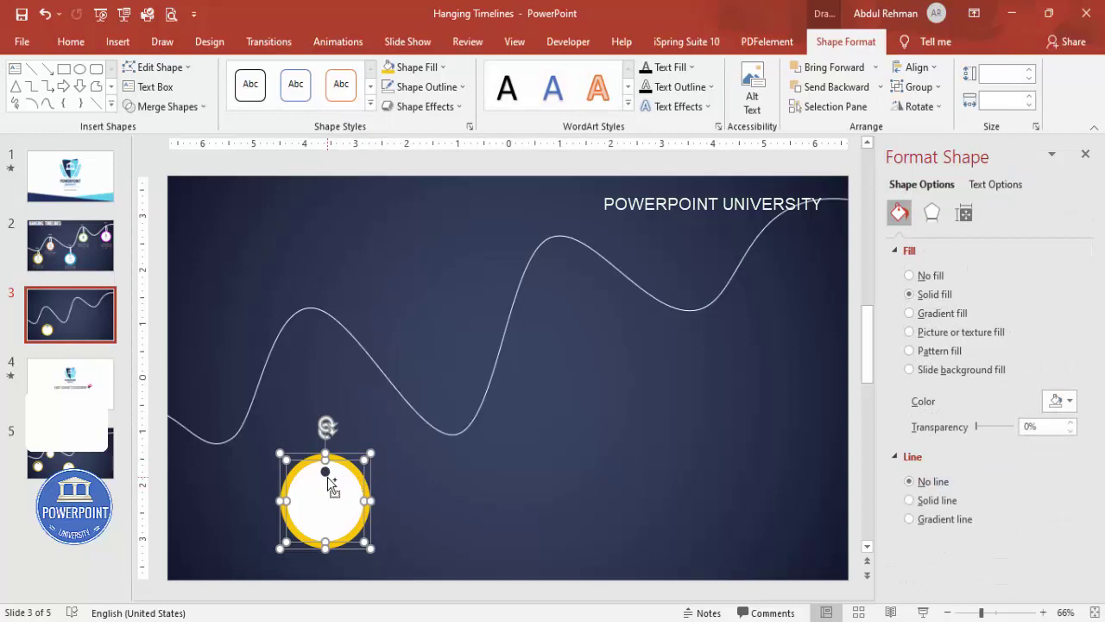
left_click_drag(335, 485, 355, 414)
left_click_drag(292, 372, 309, 402)
left_click_drag(353, 441, 475, 342)
Step: Add more tag copies along the curve, one shrunk to 1.45" and one enlarged to 2.11" at the right
left_click_drag(446, 291, 609, 250)
scroll(549, 290, "up", 3)
left_click_drag(538, 296, 568, 322)
left_click_drag(601, 363, 710, 467)
scroll(711, 467, "down", 2)
left_click_drag(750, 431, 782, 448)
mouse_move(748, 387)
left_mouse_down()
mouse_move(772, 355)
mouse_move(758, 388)
left_mouse_up()
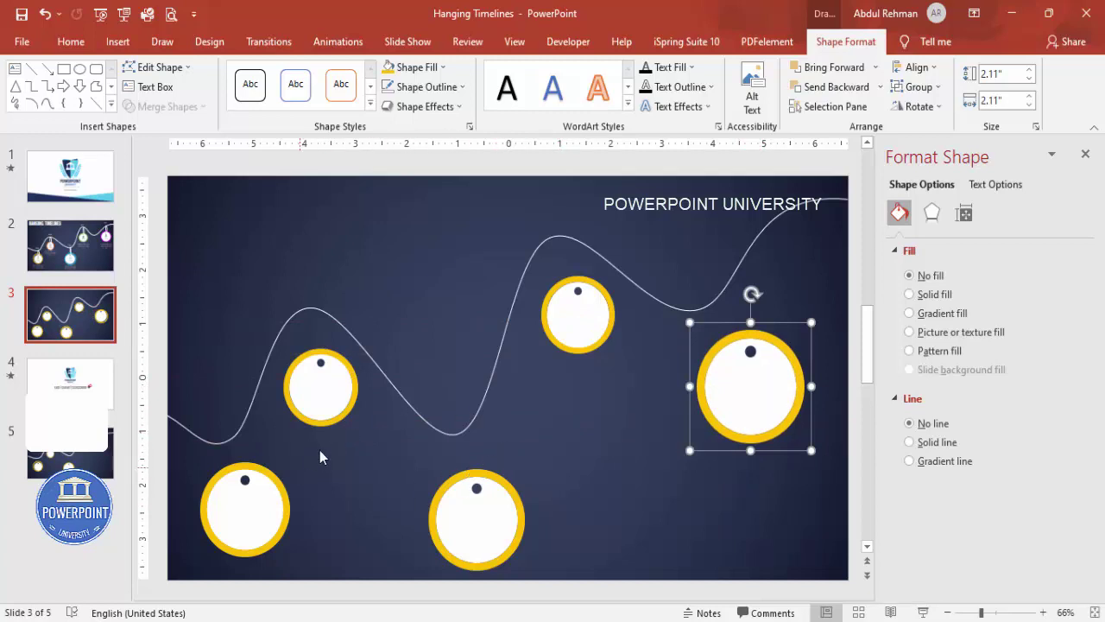
Step: Make the ring of the small tag on the left peak green
left_click(337, 355)
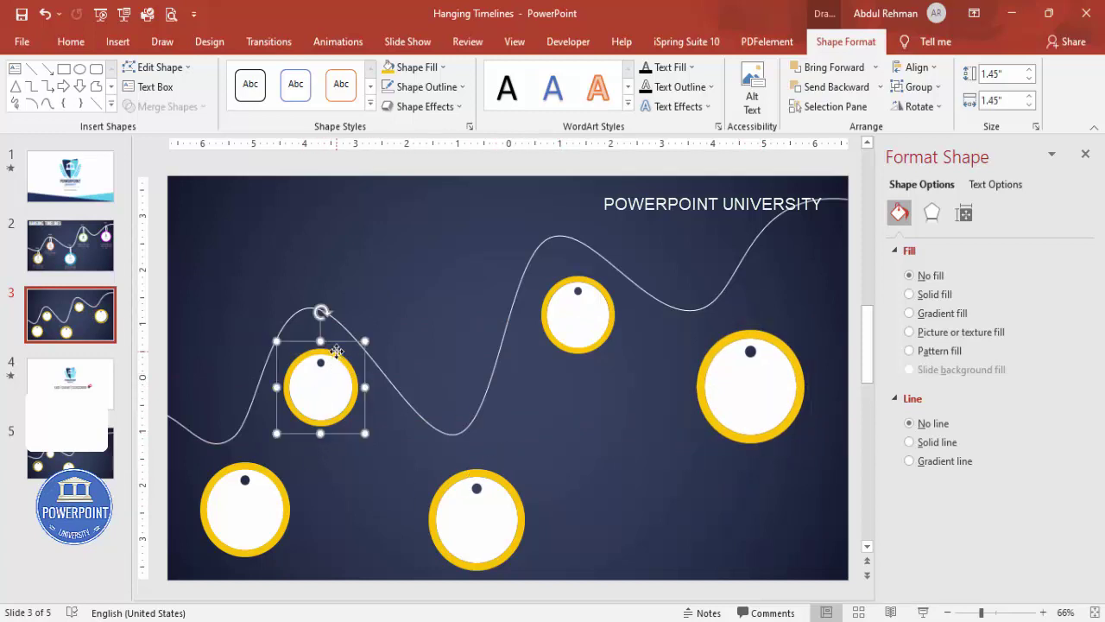
left_click(337, 351)
left_click(1061, 400)
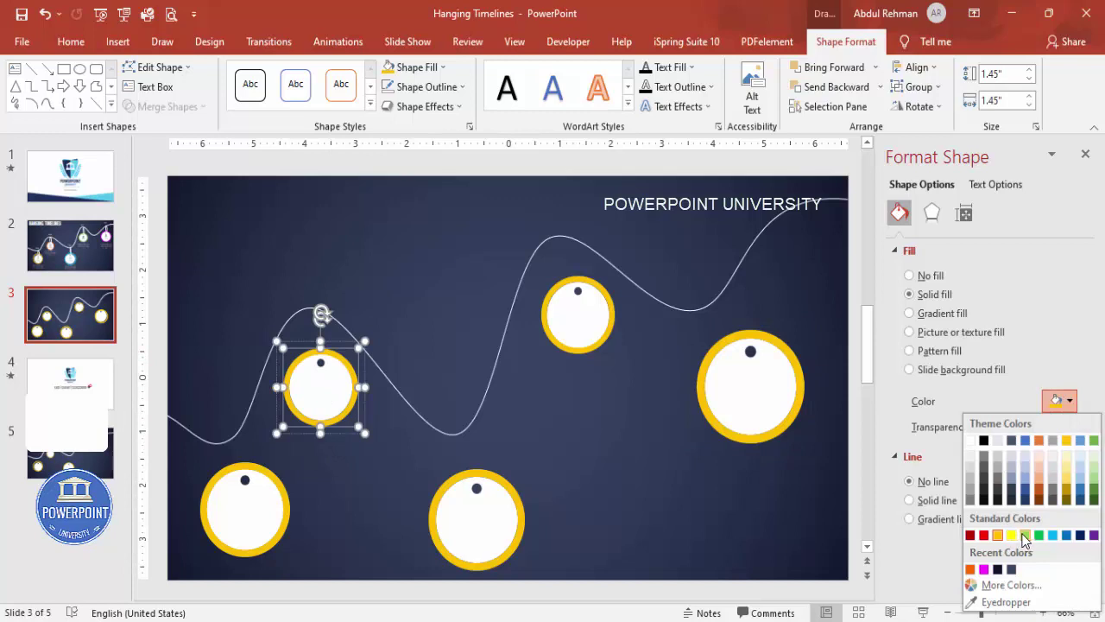
left_click(1025, 535)
Step: Make the bottom-centre tag's ring light blue
left_click(493, 472)
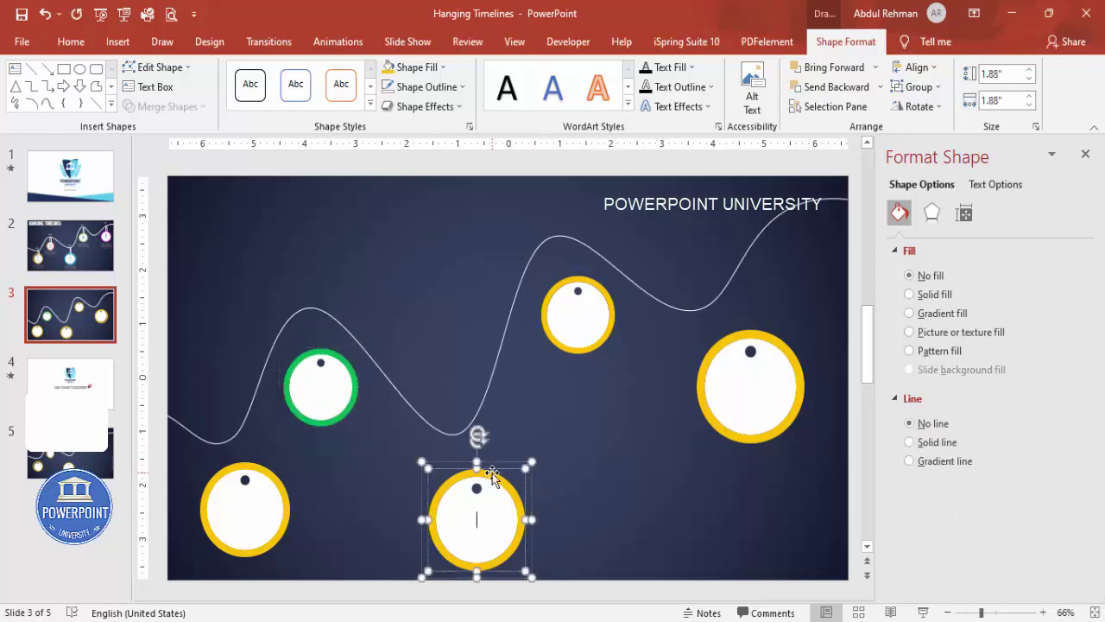
left_click(488, 479)
left_click(1062, 400)
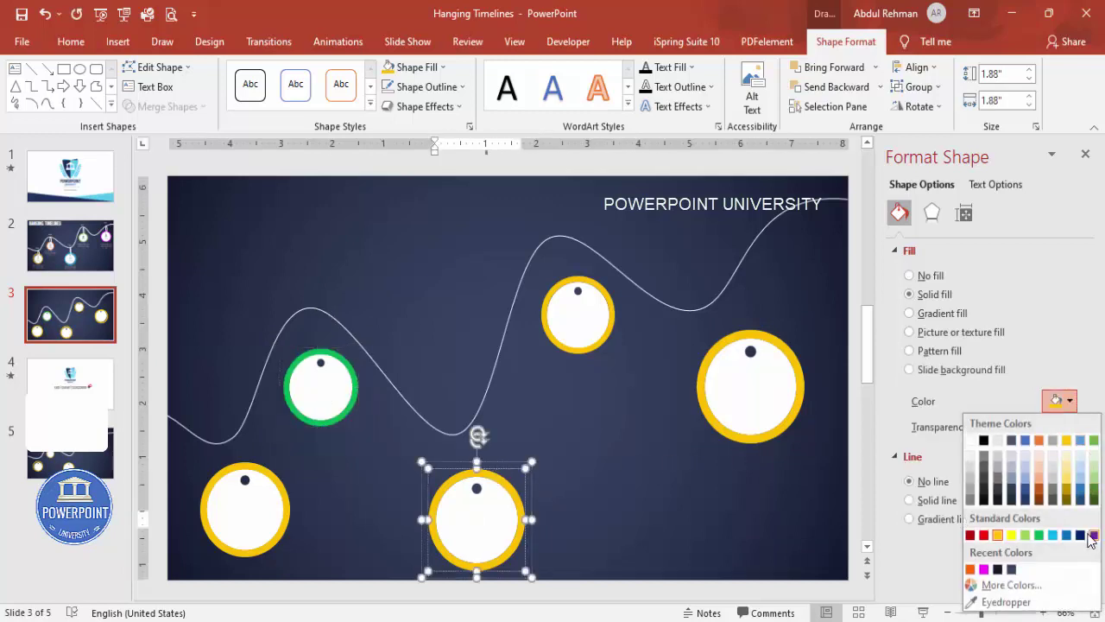
left_click(510, 486)
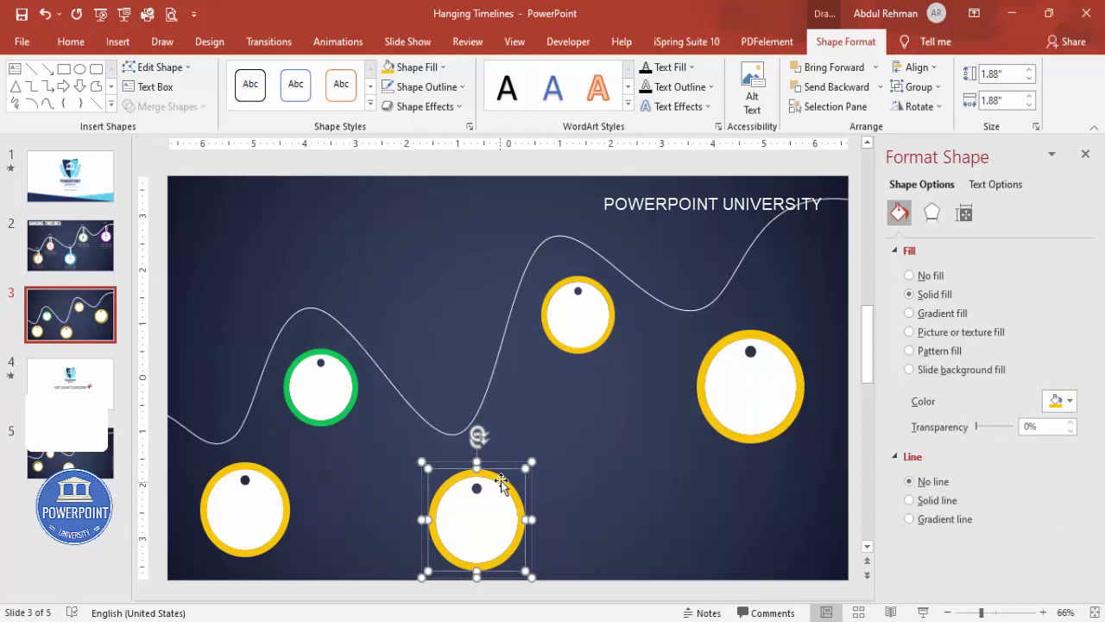
left_click(1055, 401)
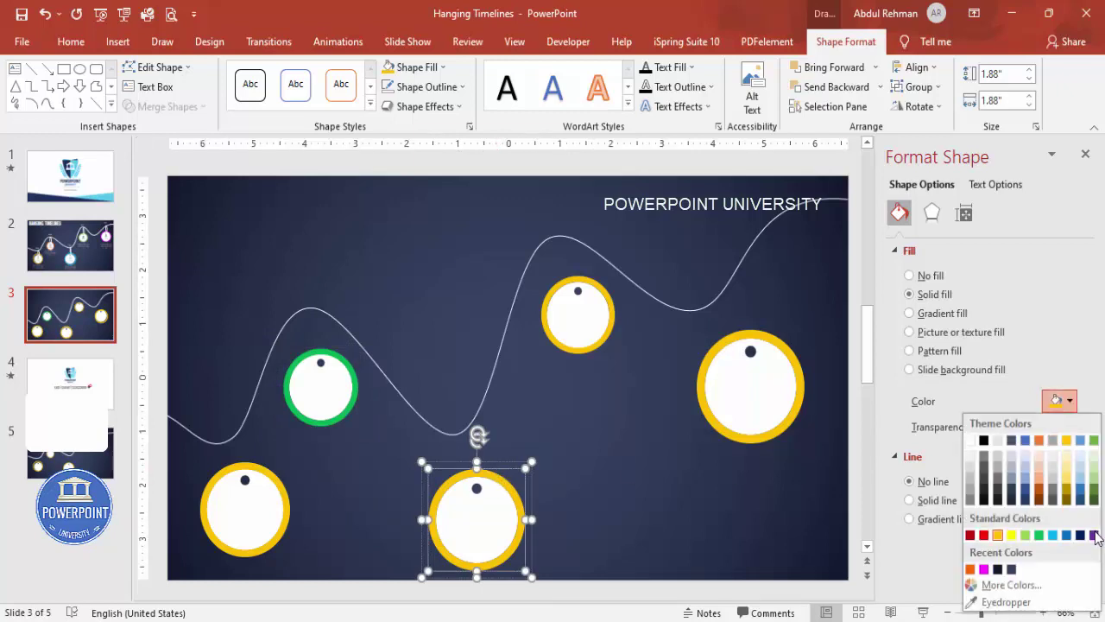
left_click(1056, 537)
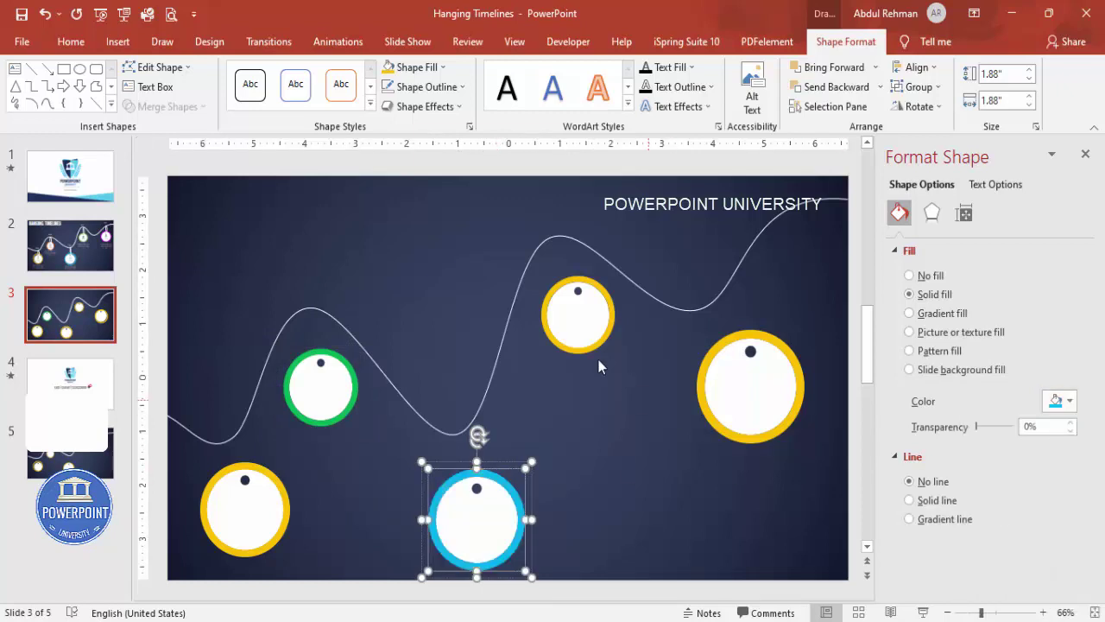
Step: Colour the top tag's ring orange and the right tag's ring magenta from Recent Colors
left_click(567, 286)
left_click(1056, 401)
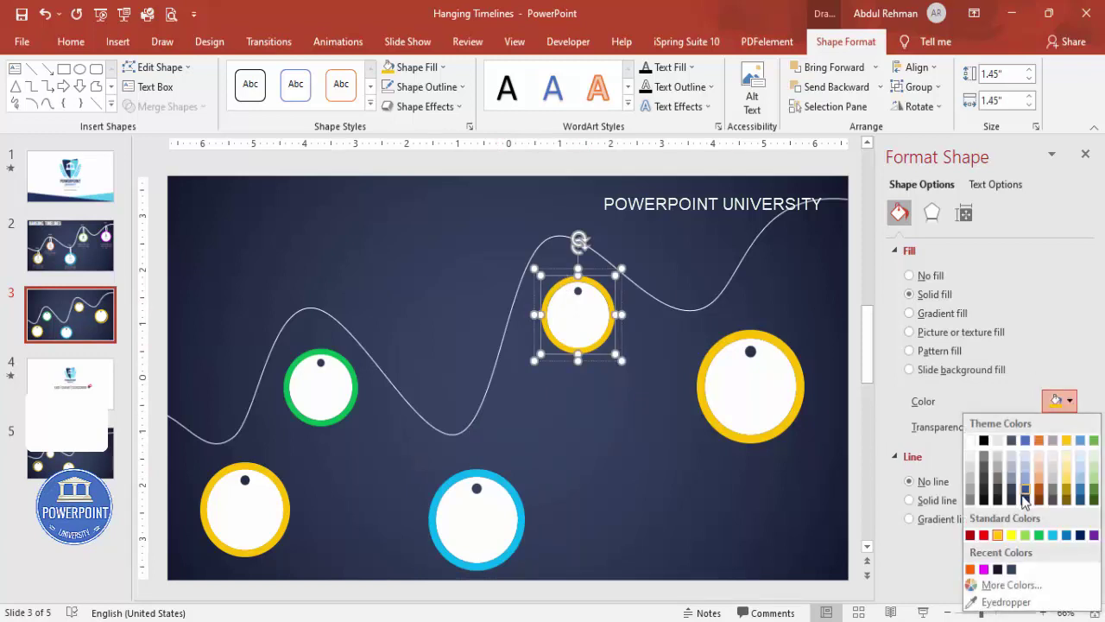
left_click(971, 569)
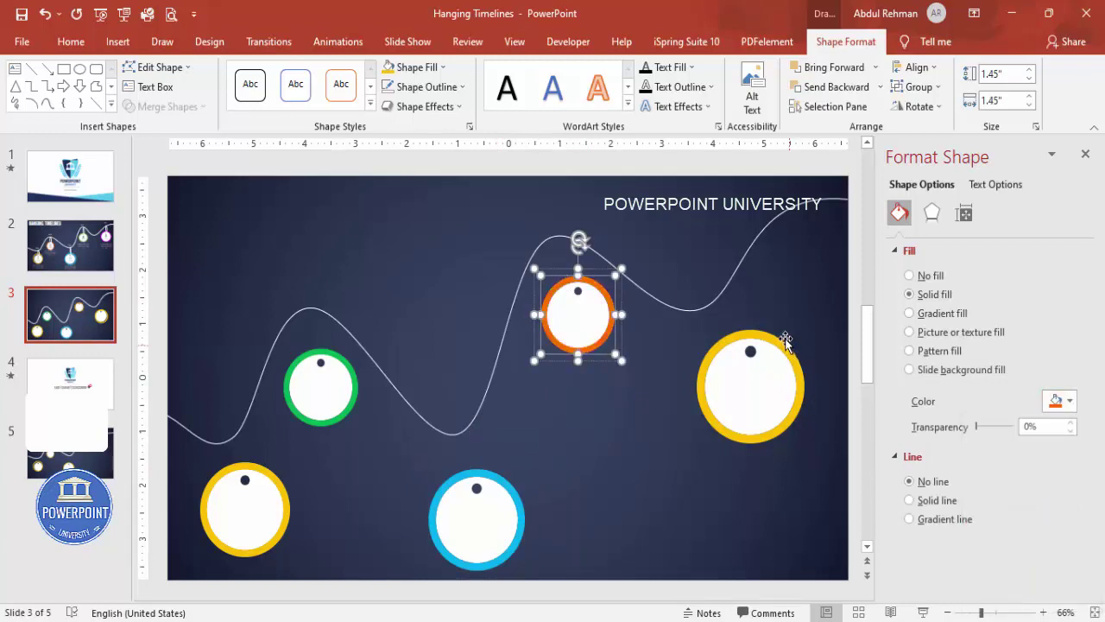
left_click(770, 339)
left_click(1069, 401)
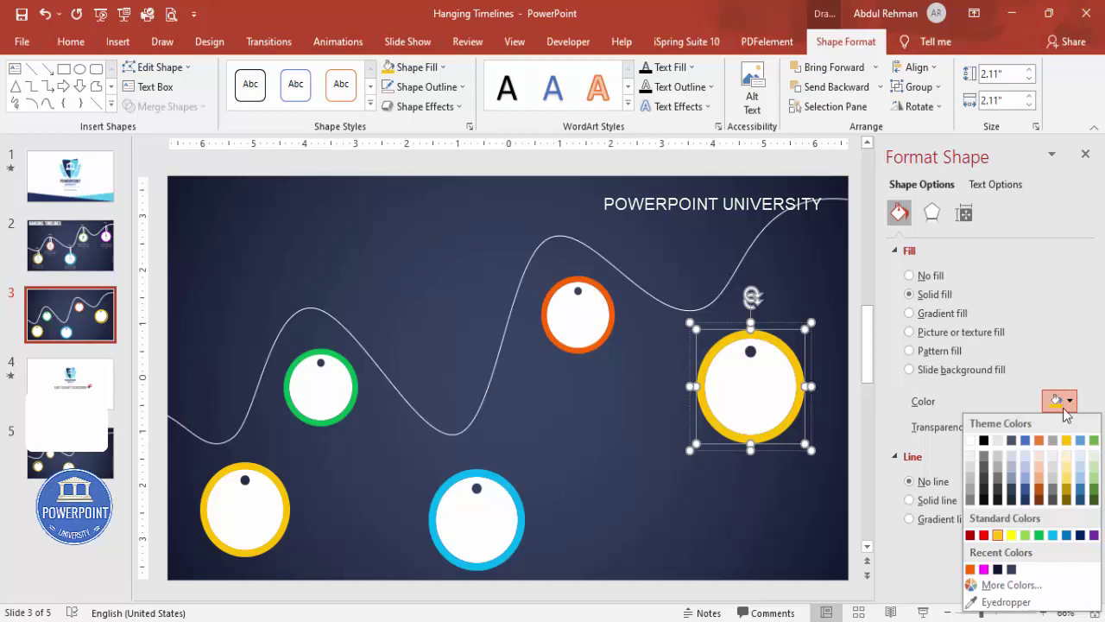
left_click(985, 569)
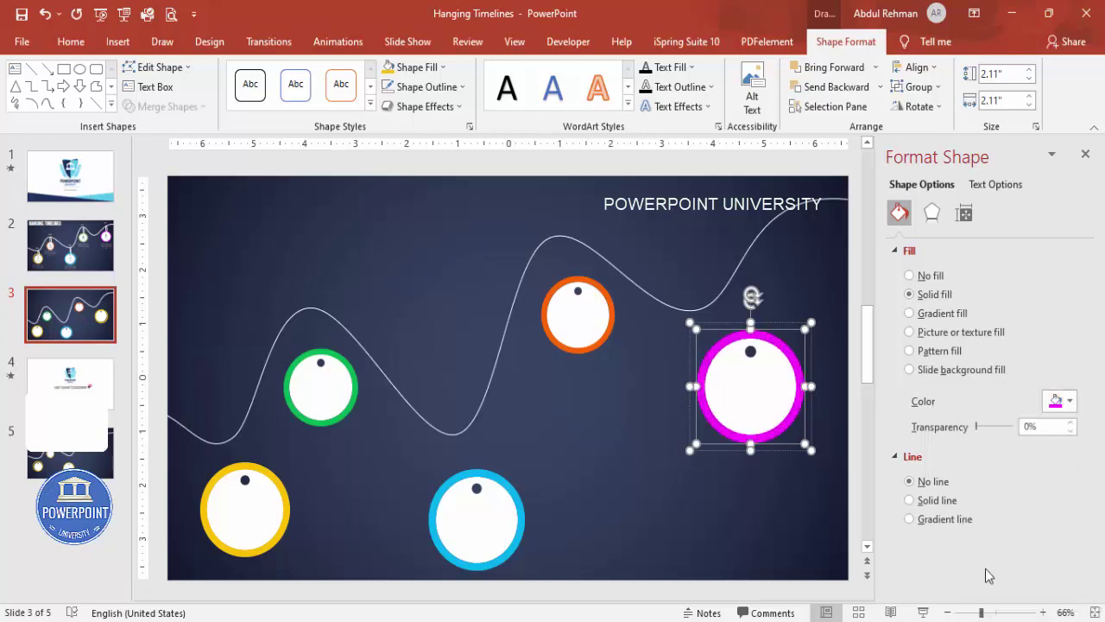
left_click(659, 500)
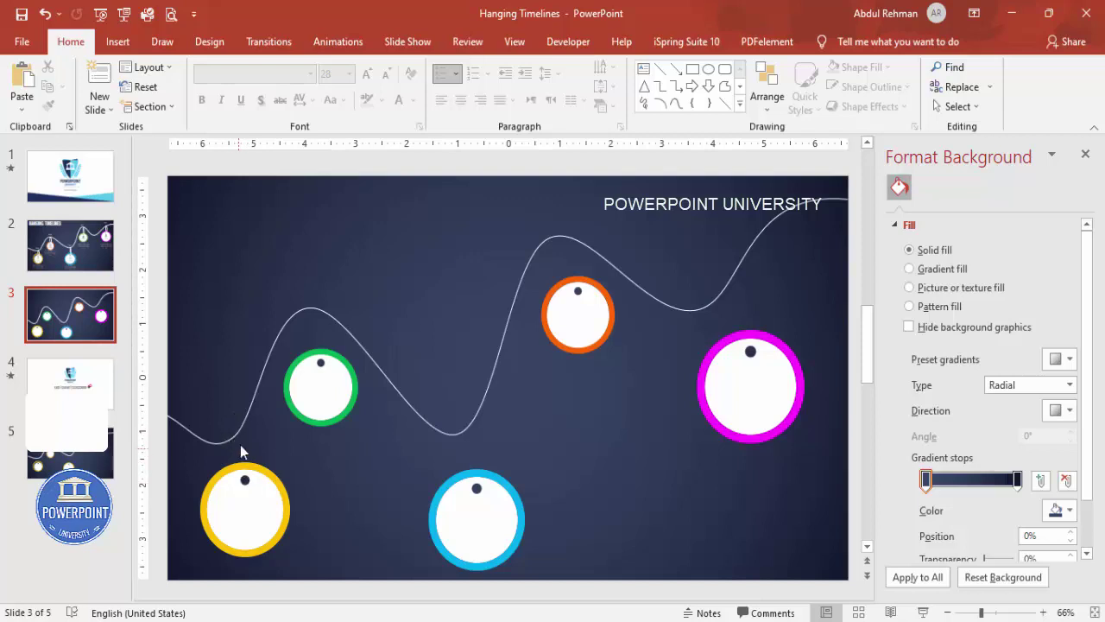
Step: At 166% zoom, draw a white curved string from the lower-left gold tag's hole up to the wavy line
left_click(117, 43)
left_click(259, 86)
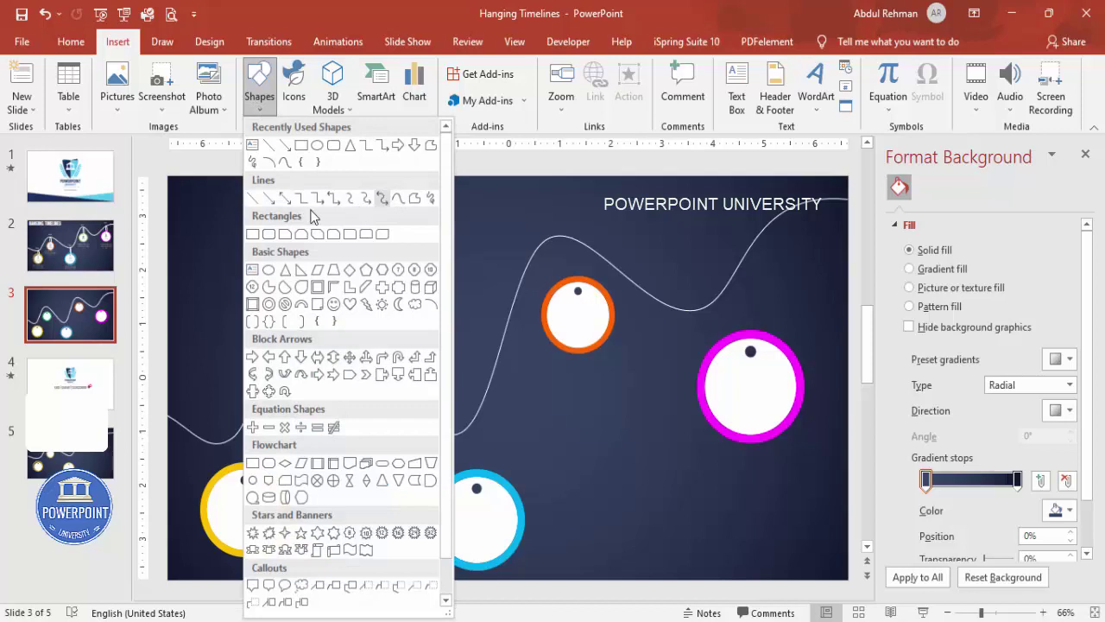
left_click(398, 202)
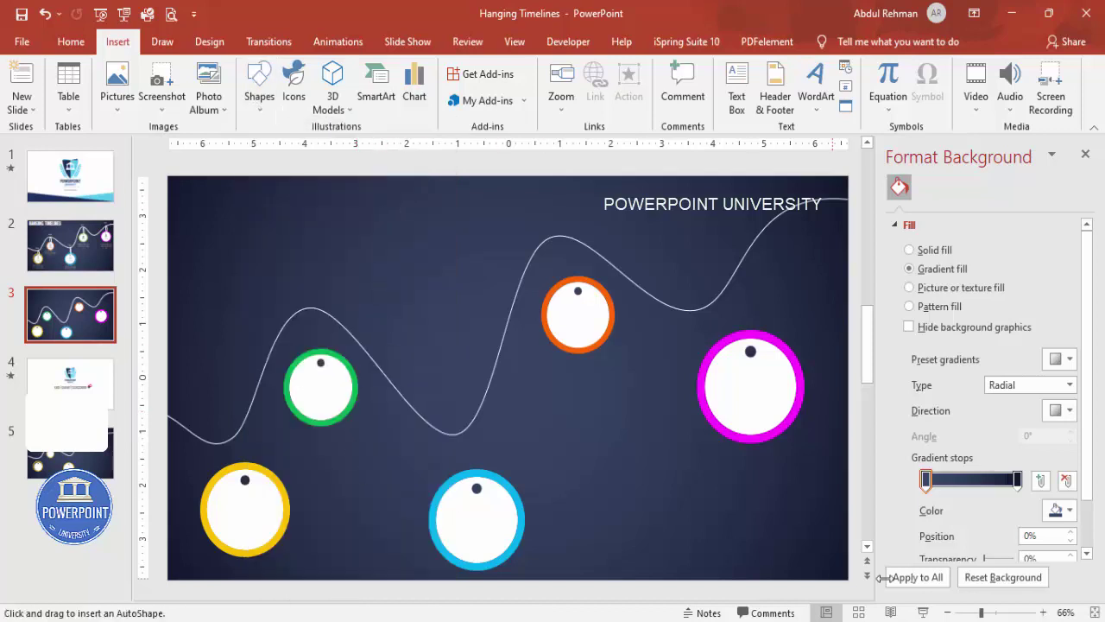
left_click(1004, 612)
left_click_drag(268, 596, 185, 595)
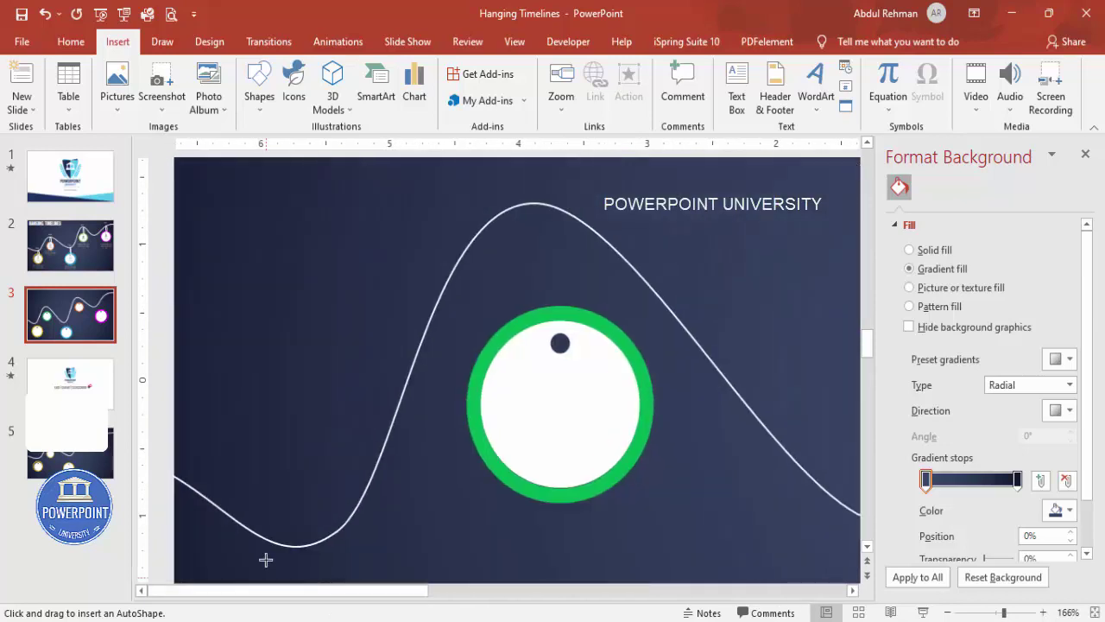
scroll(259, 514, "down", 3)
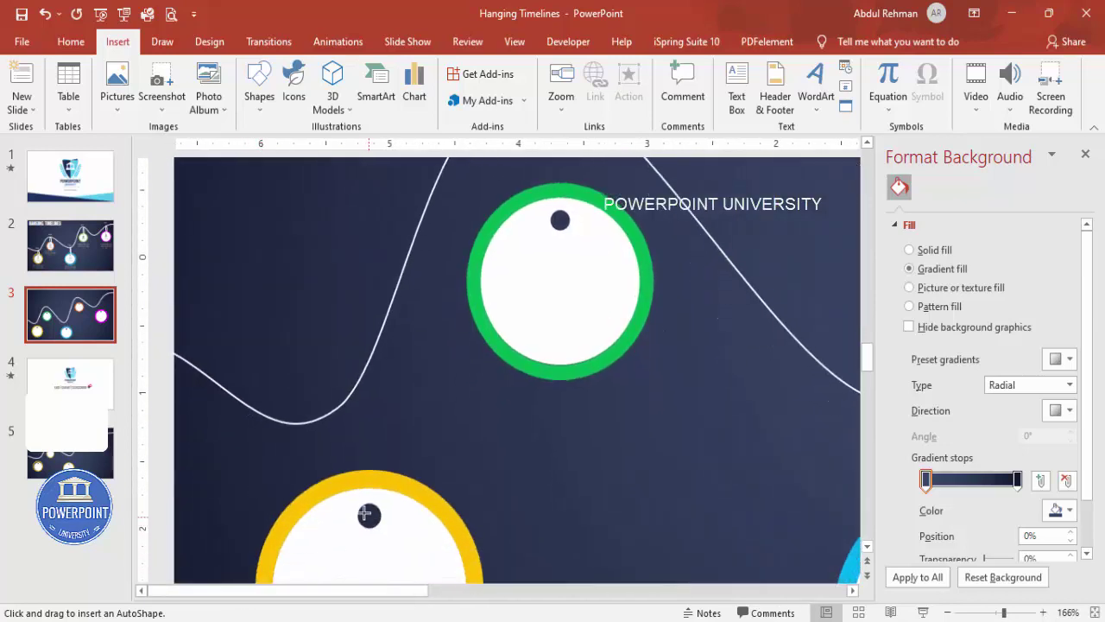
left_click_drag(369, 514, 370, 444)
left_click_drag(360, 404, 344, 382)
left_click_drag(336, 404, 337, 381)
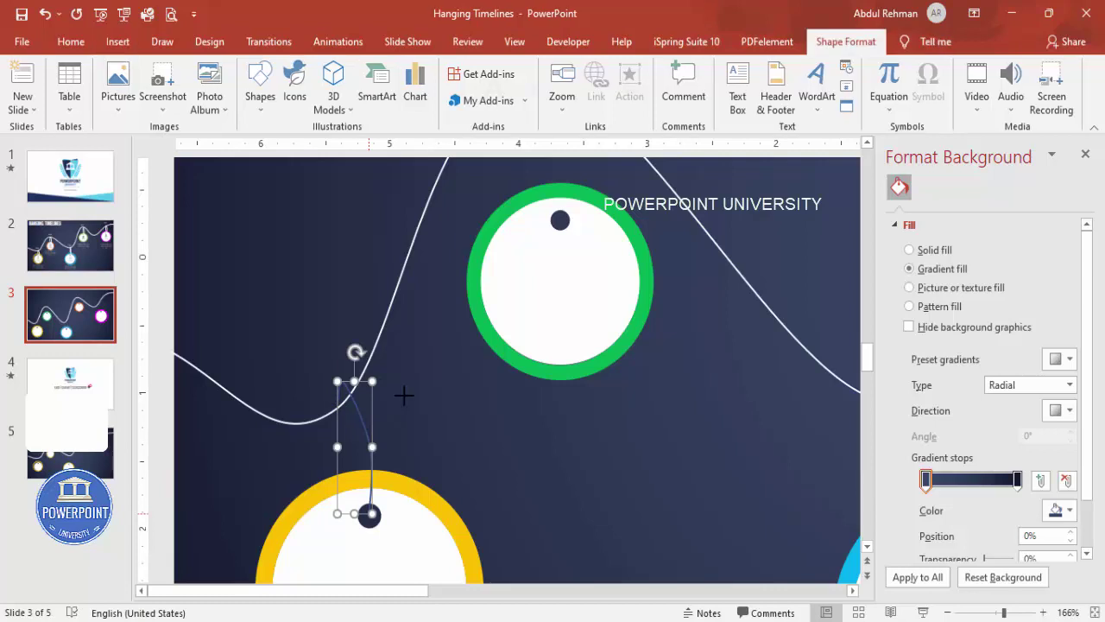
left_click(445, 89)
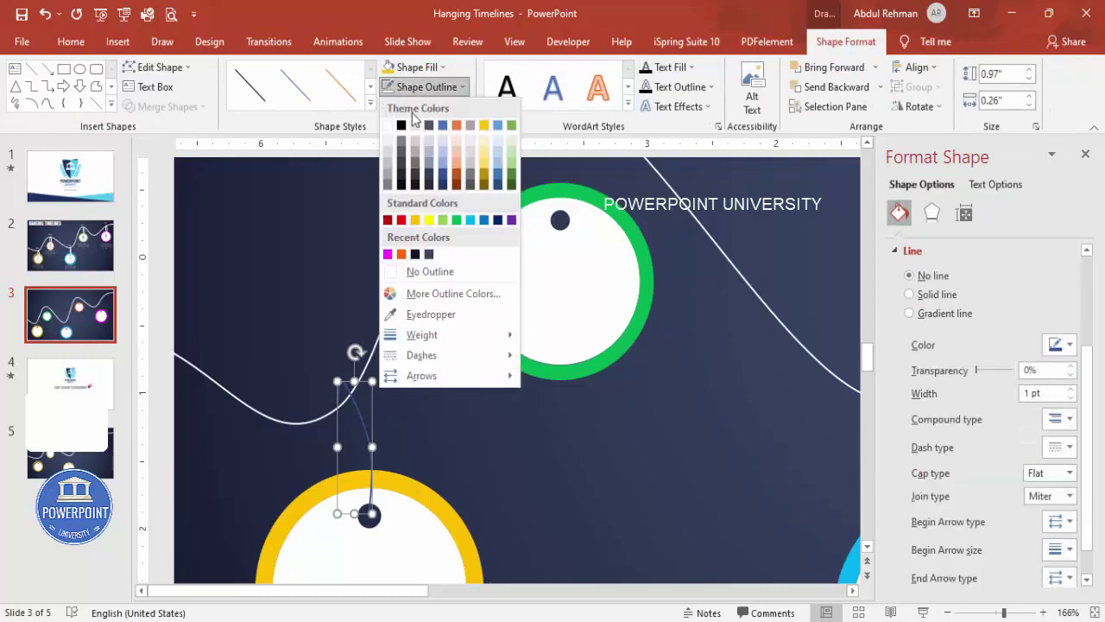
left_click(390, 126)
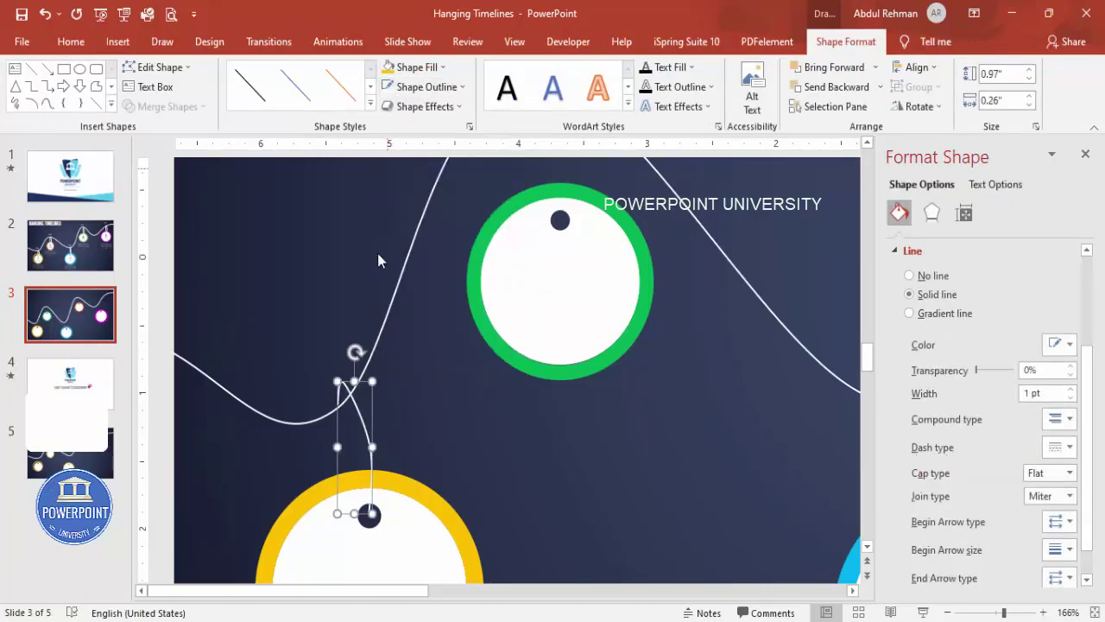
Step: Draw a second curve from the wavy line back down to the tag's hole to close the loop
left_click(118, 41)
left_click(259, 91)
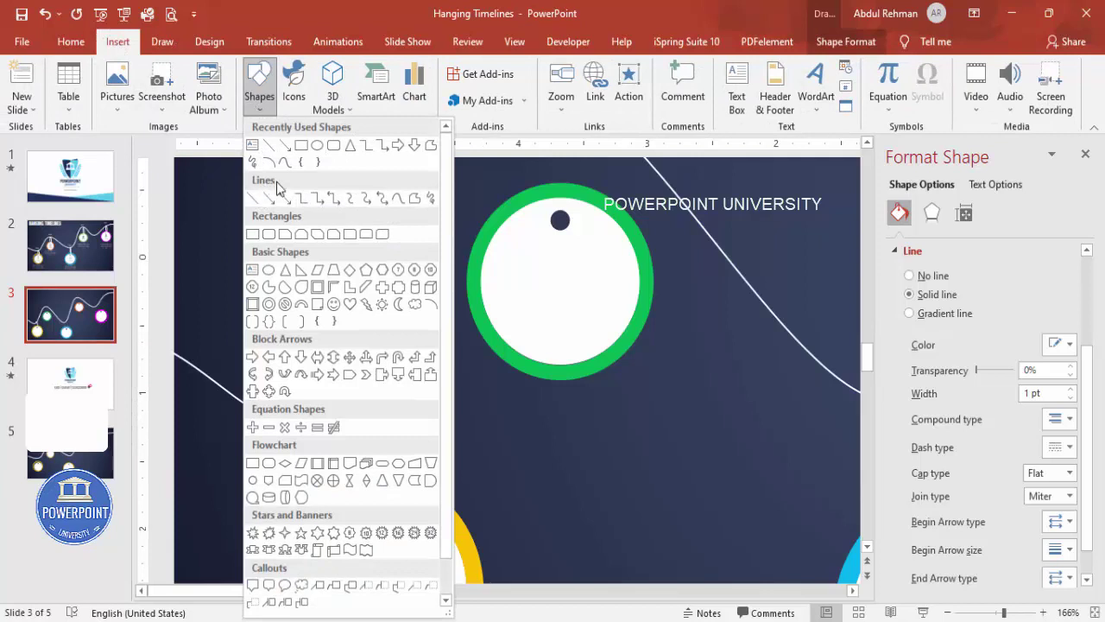
left_click(402, 203)
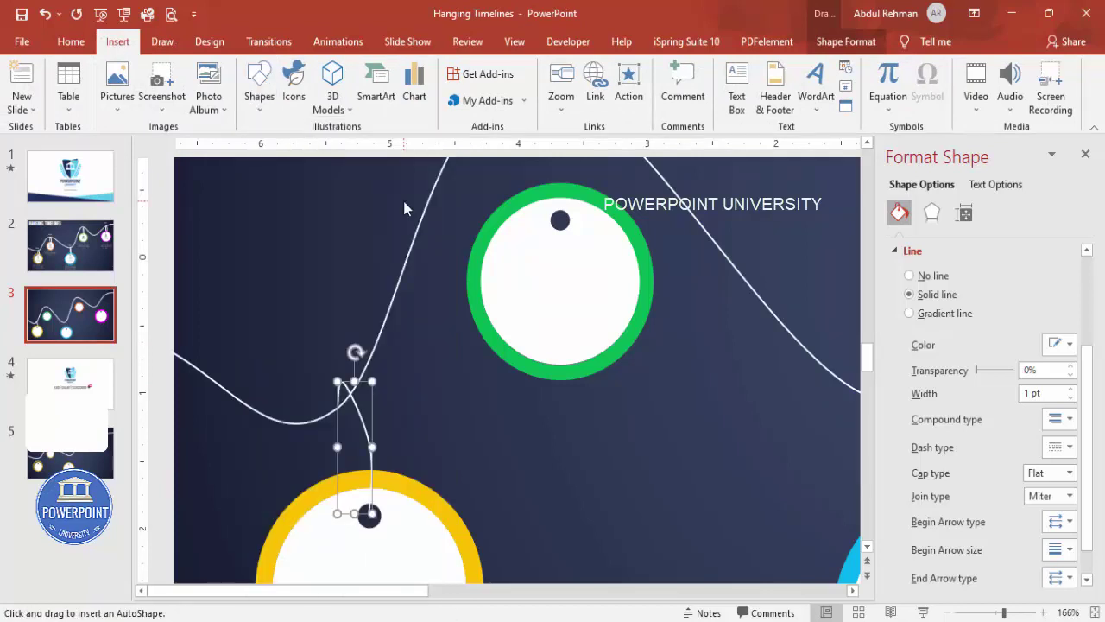
left_click(338, 412)
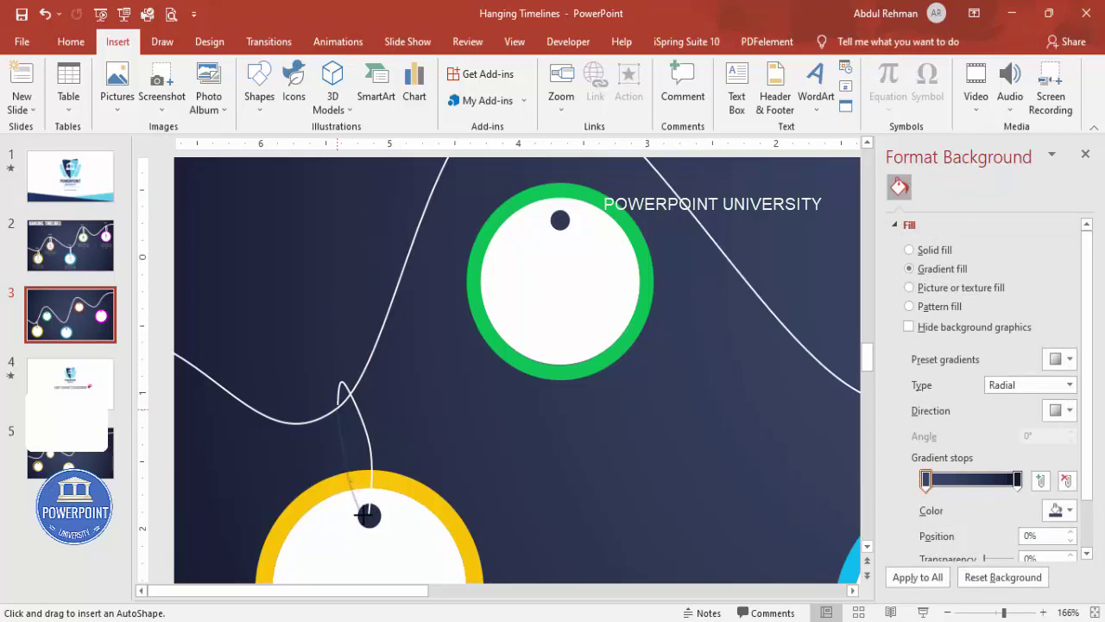
double_click(369, 516)
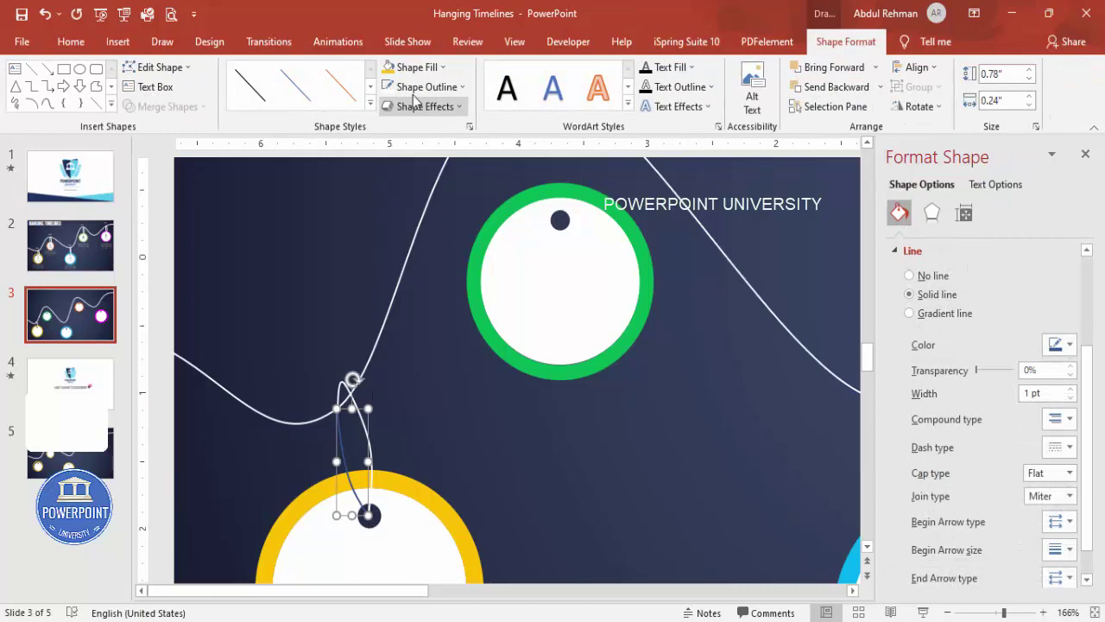
Step: Send the string loop to the back so it tucks behind the yellow tag
left_click(880, 86)
left_click(831, 130)
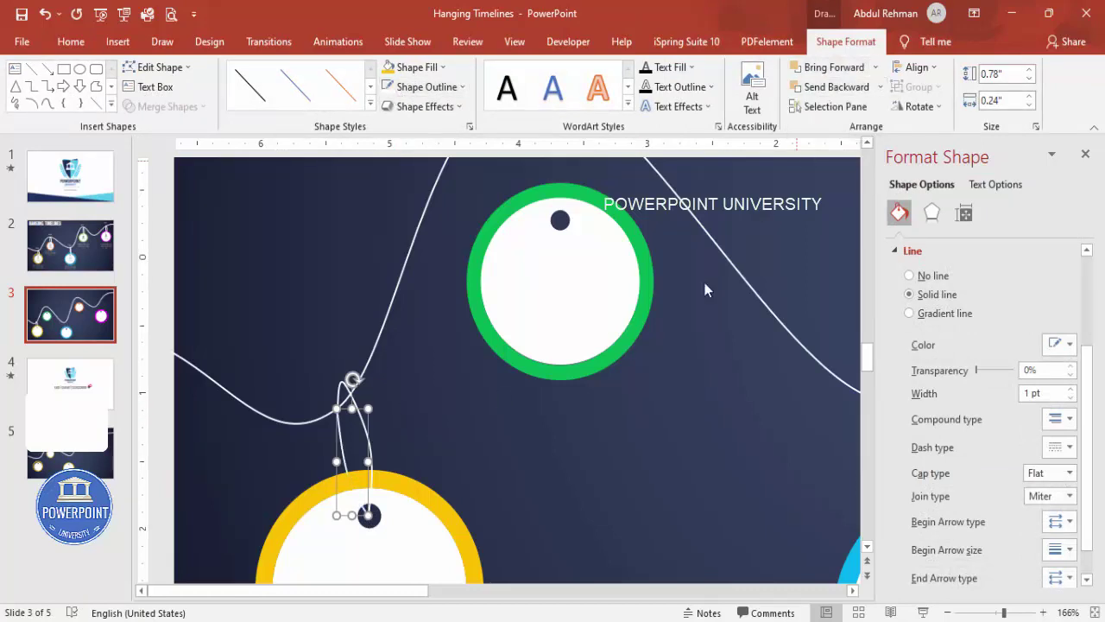
left_click(642, 415)
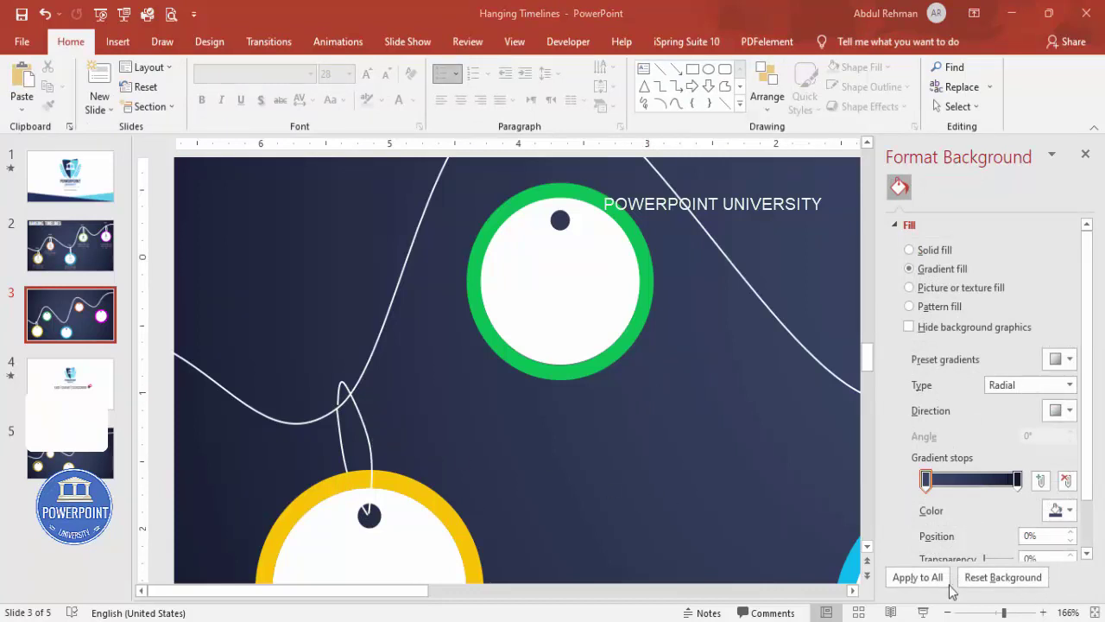
Step: Duplicate the hanging string loop and hang the copy from the green tag's hole
left_click(341, 423)
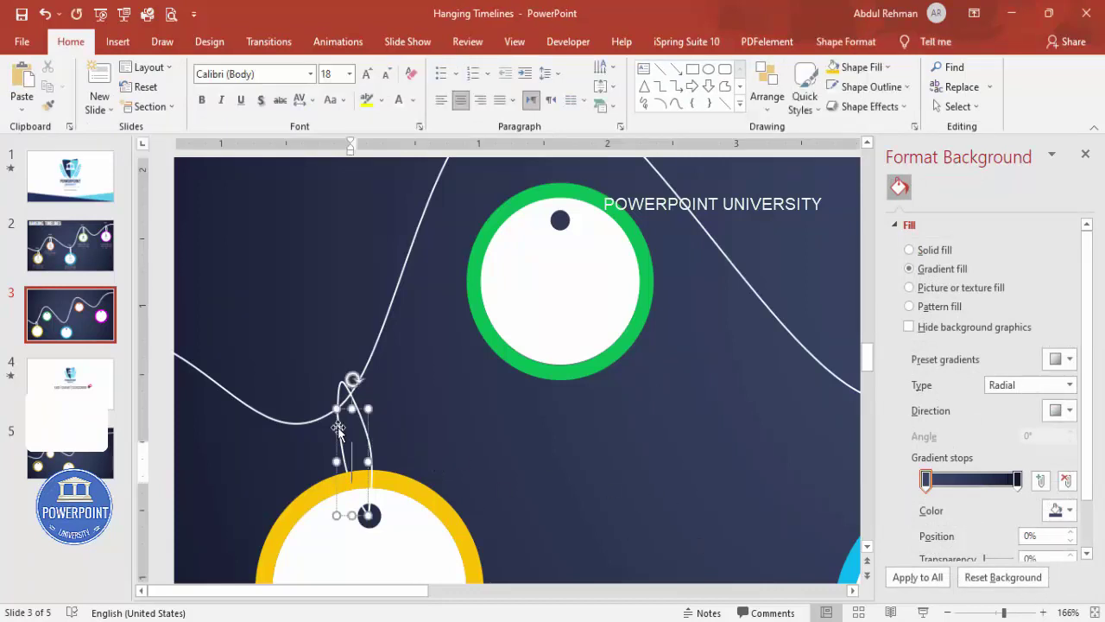
left_click(373, 454)
left_click(341, 446)
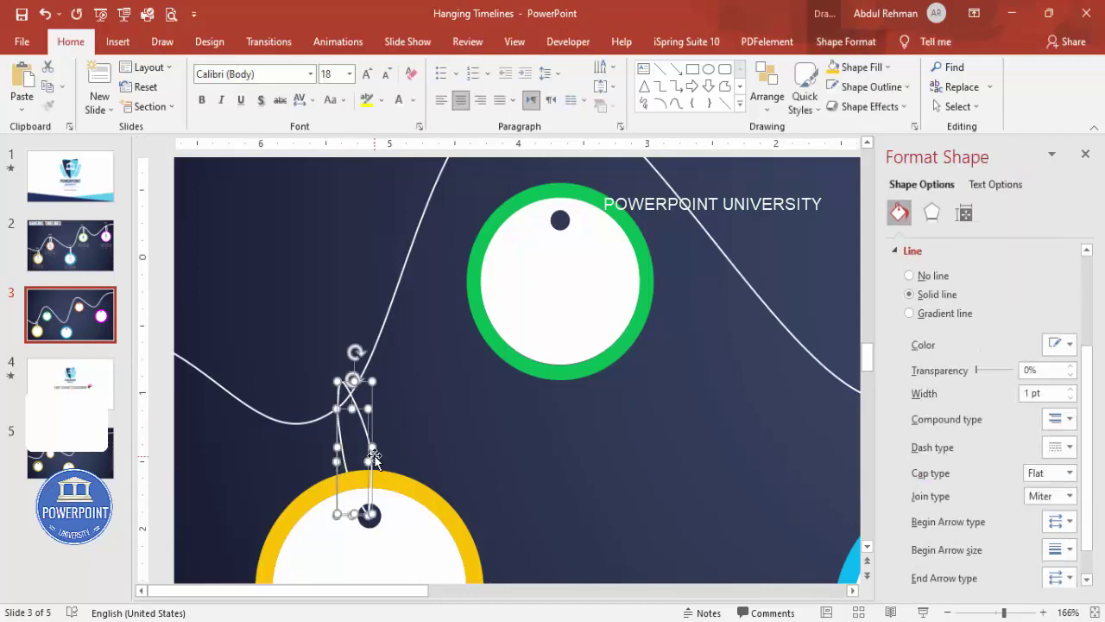
key("ctrl+d")
left_click_drag(393, 424, 733, 253)
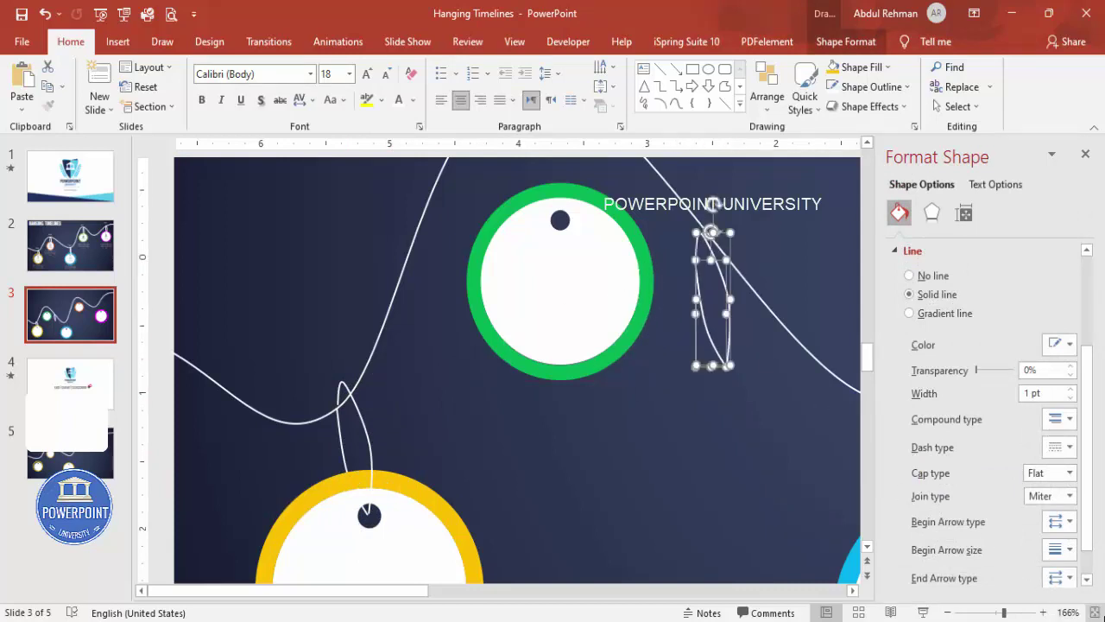
left_click(1094, 612)
left_click_drag(385, 410, 328, 348)
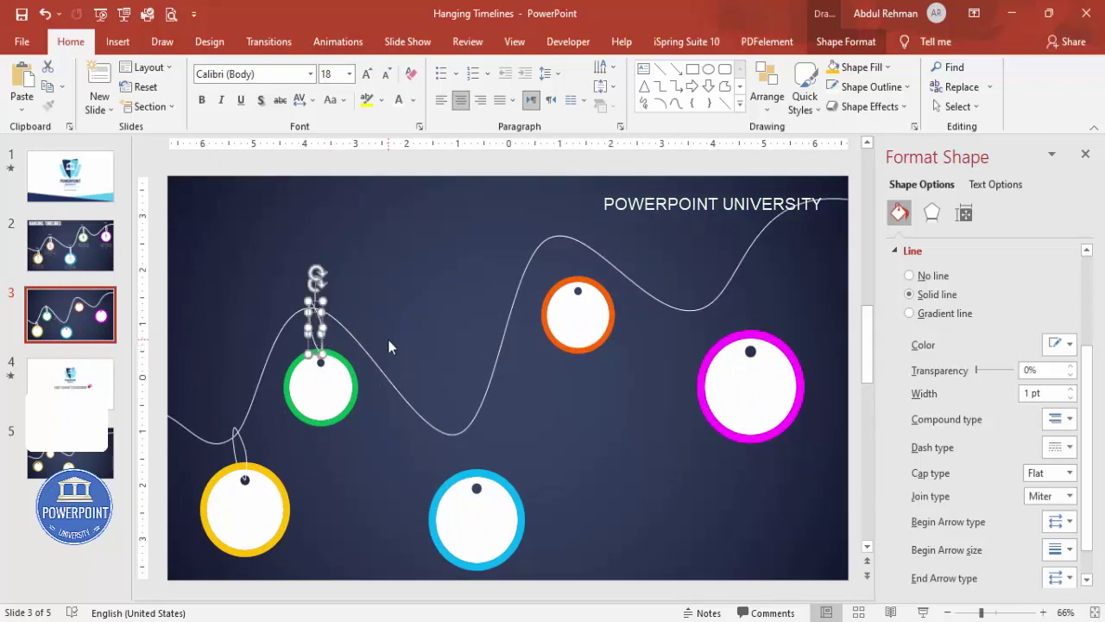
key("ctrl+z")
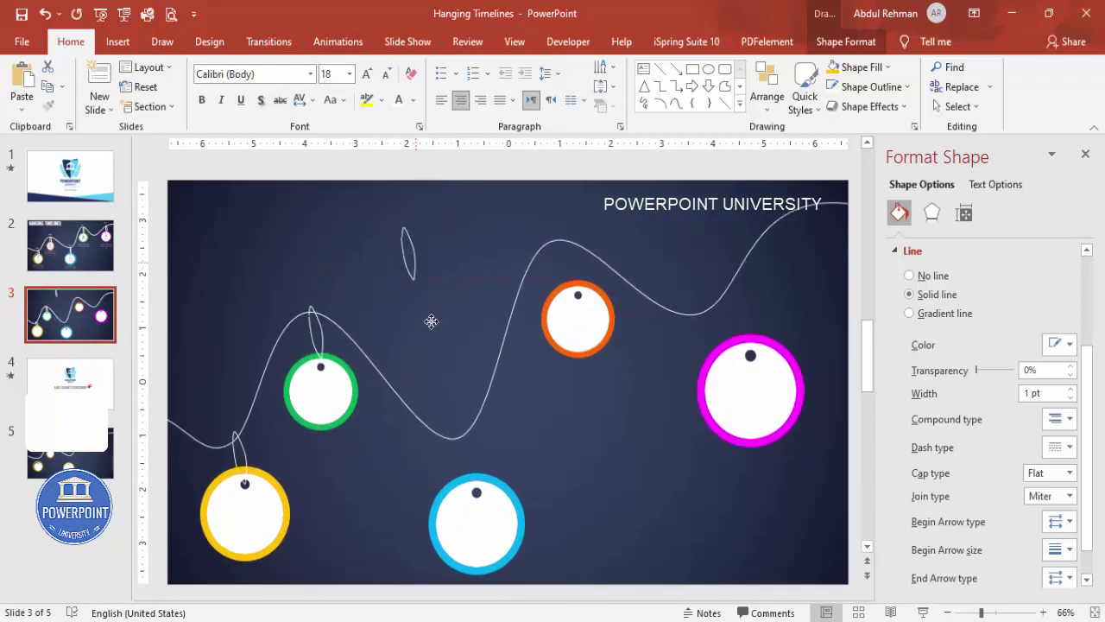